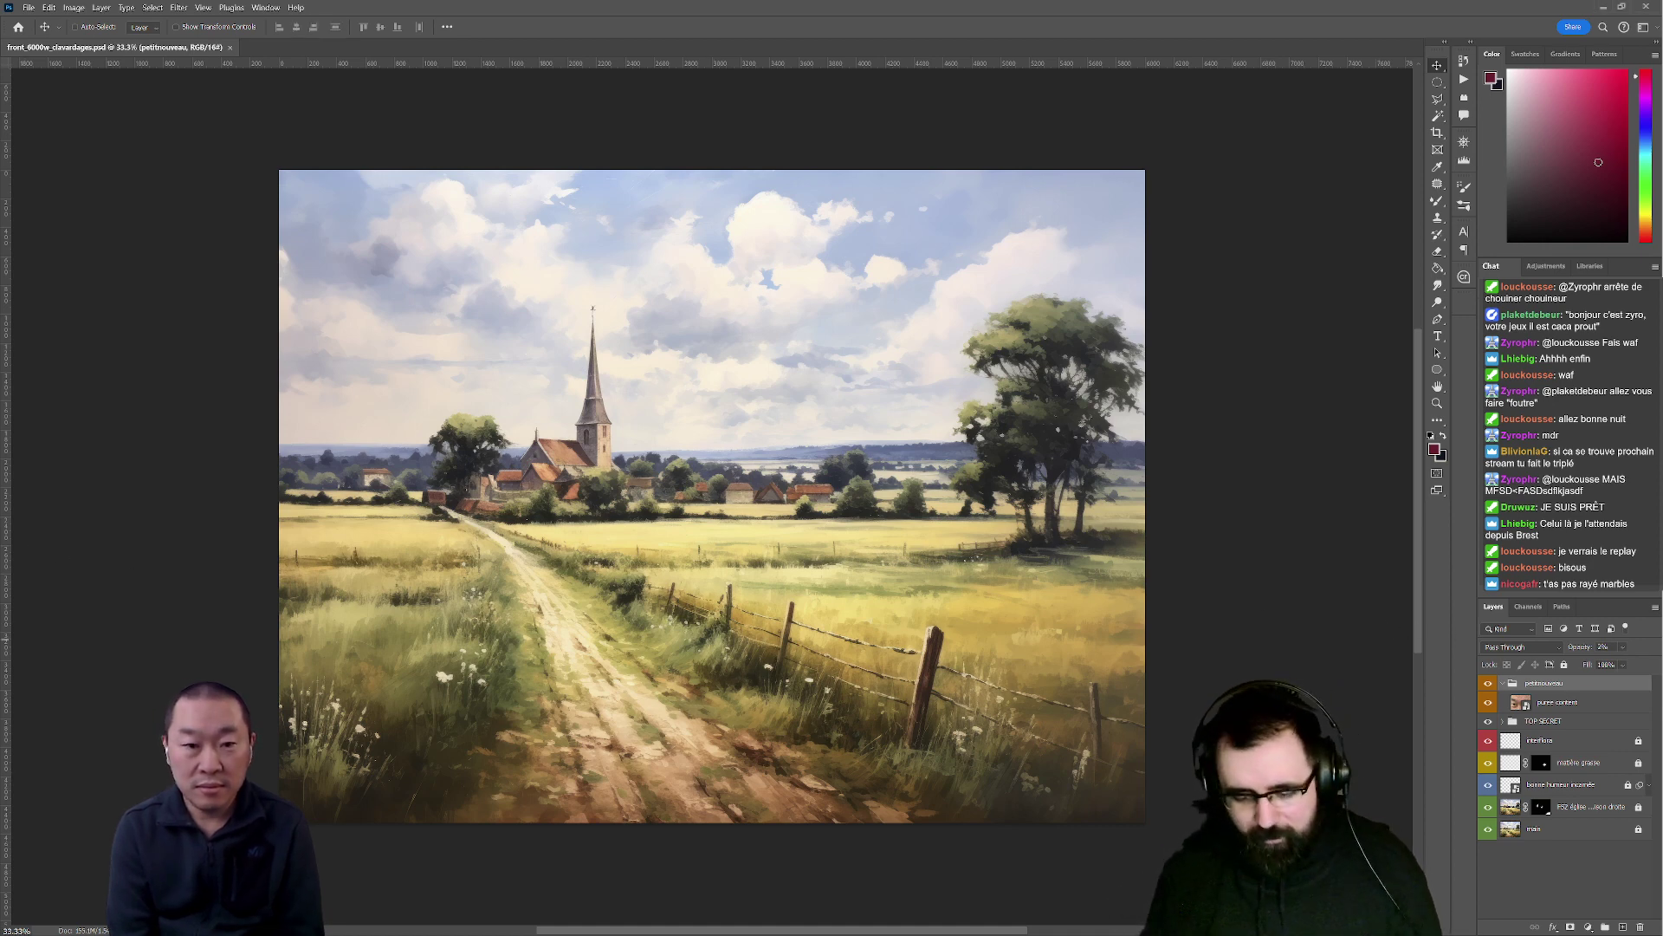
scroll(1571, 437, up, 1)
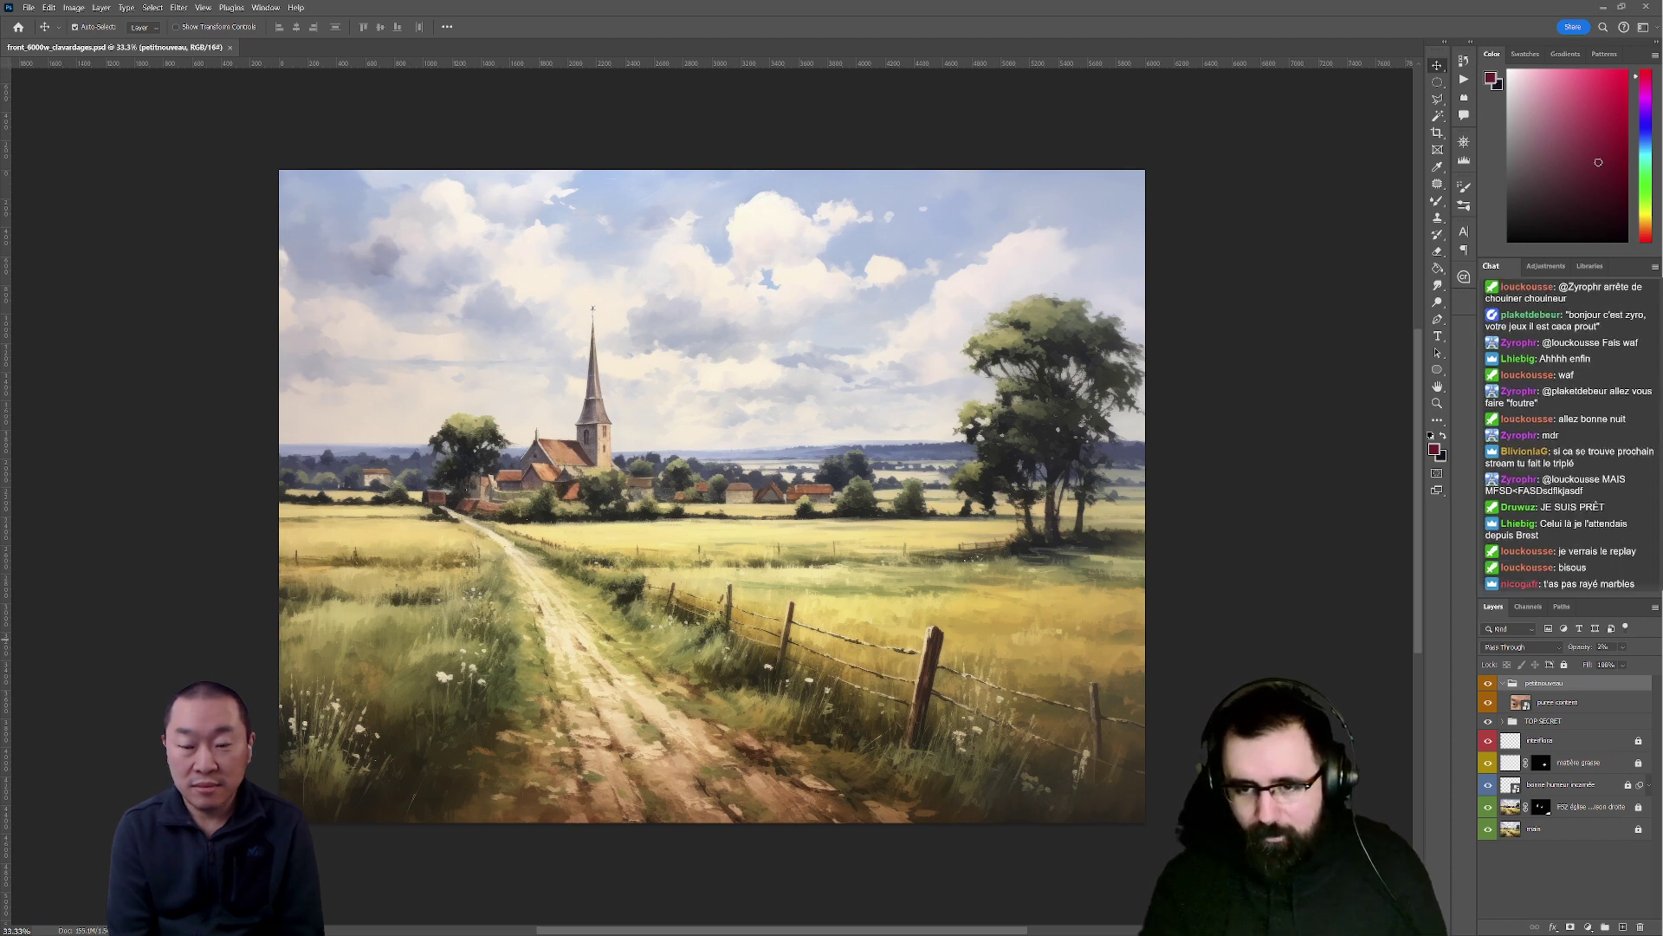
scroll(1571, 436, up, 1)
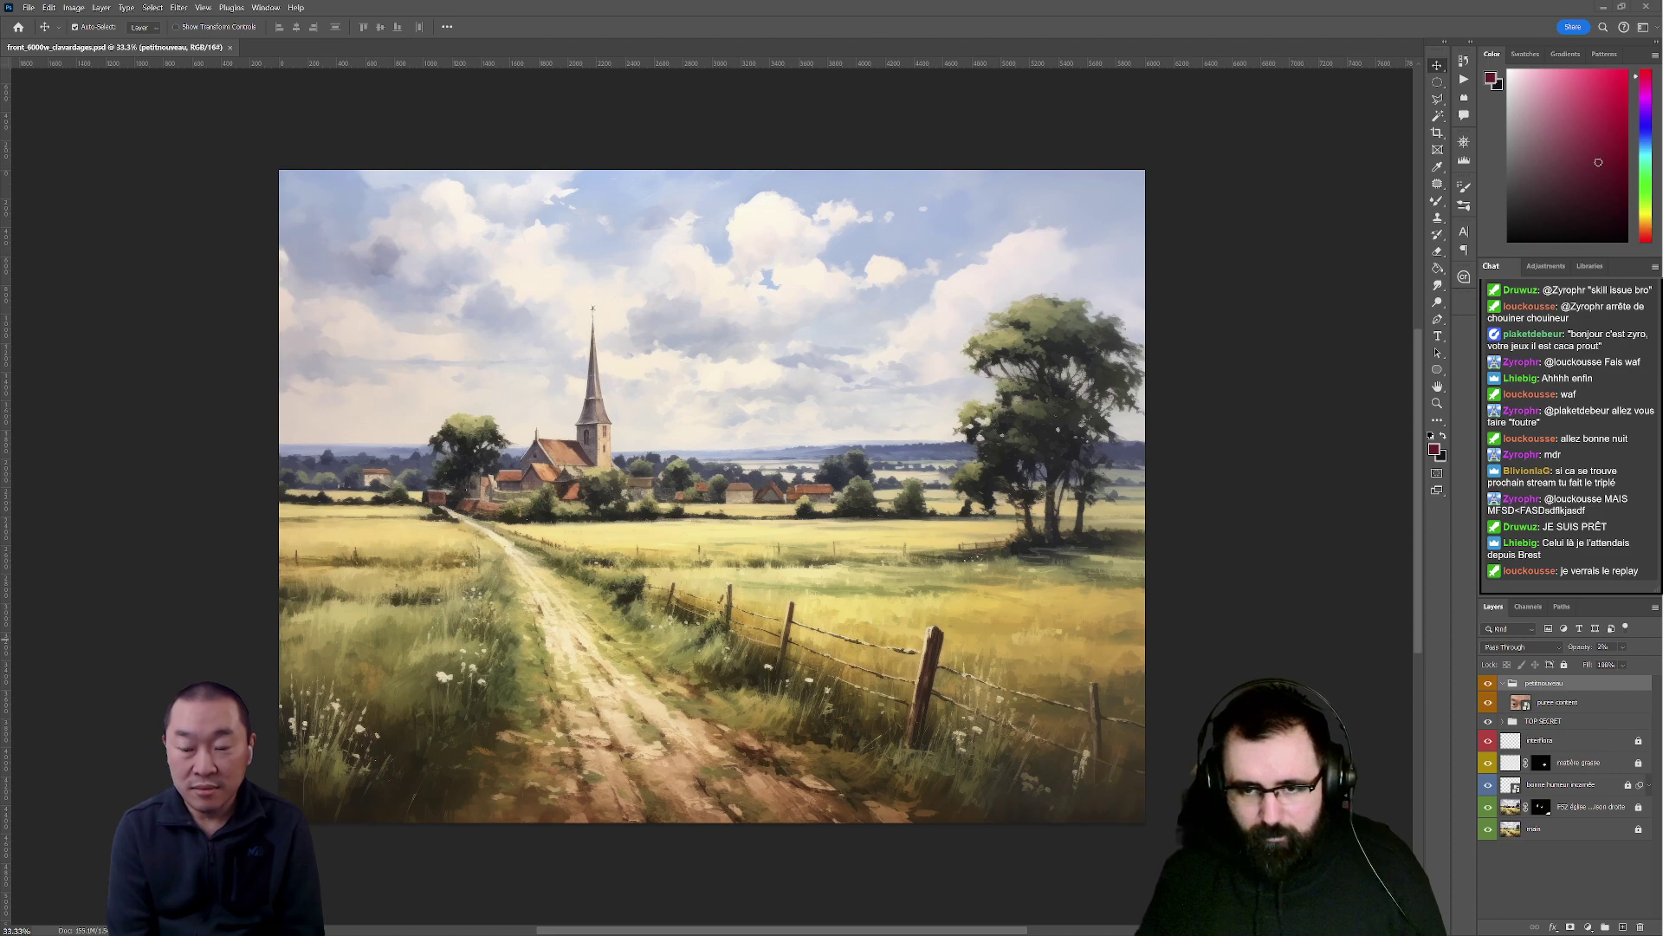
scroll(1570, 436, down, 1)
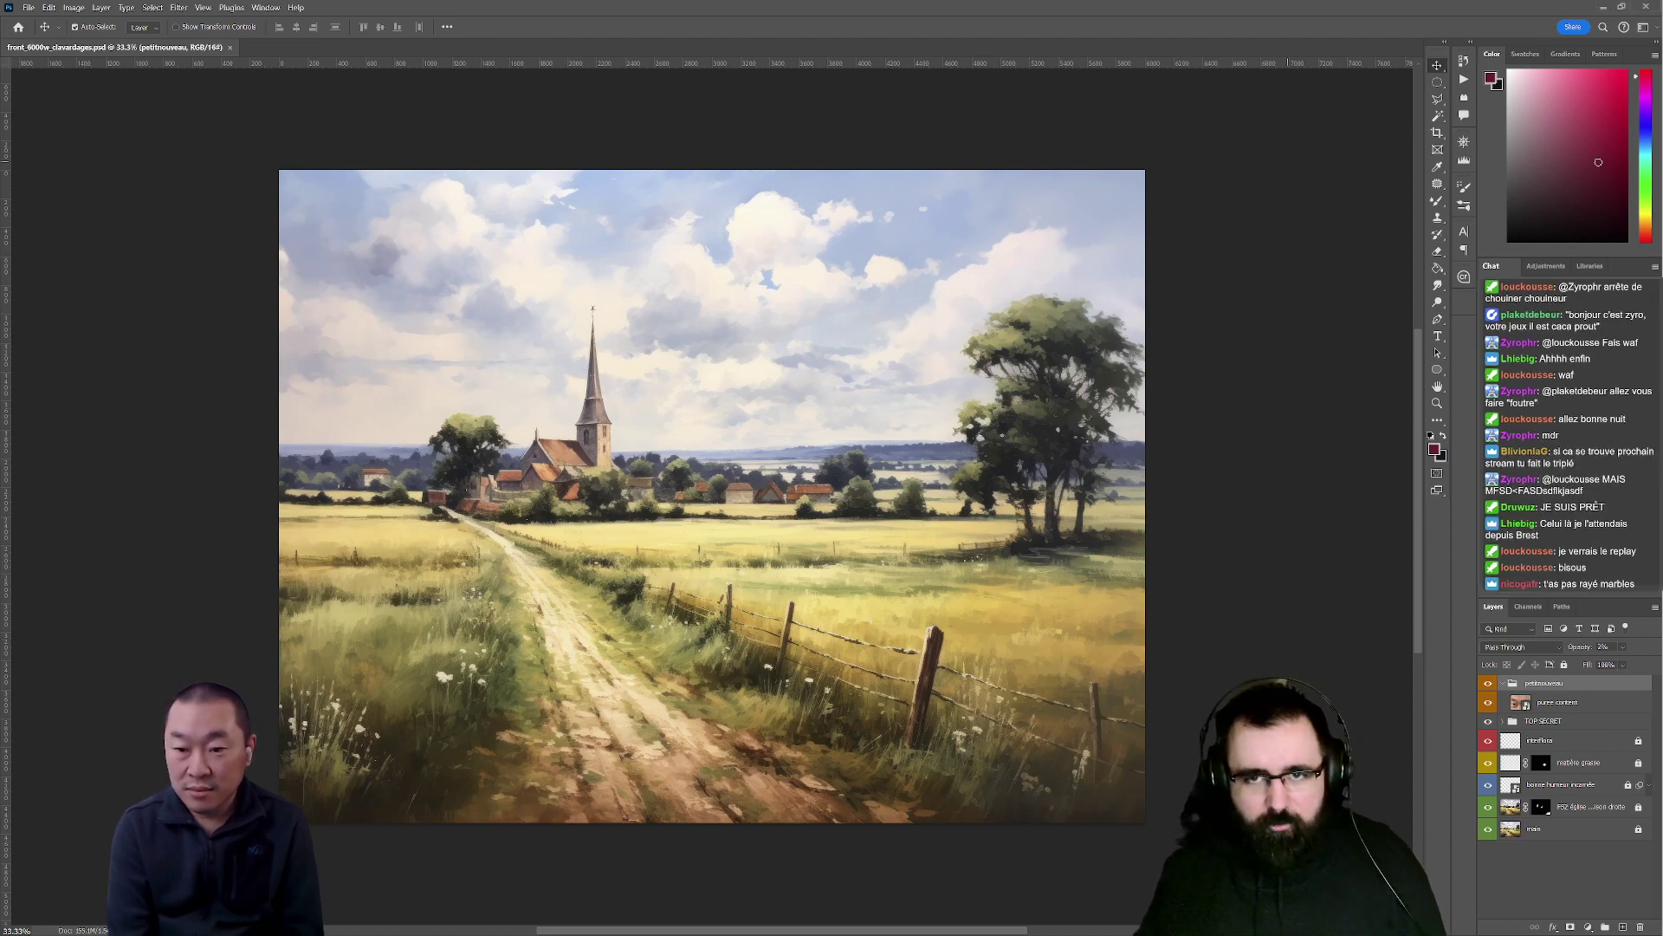
- Switch the petitnouveau group's visibility off and on repeatedly to compare the whole painting with and without it
scroll(1286, 167, up, 2)
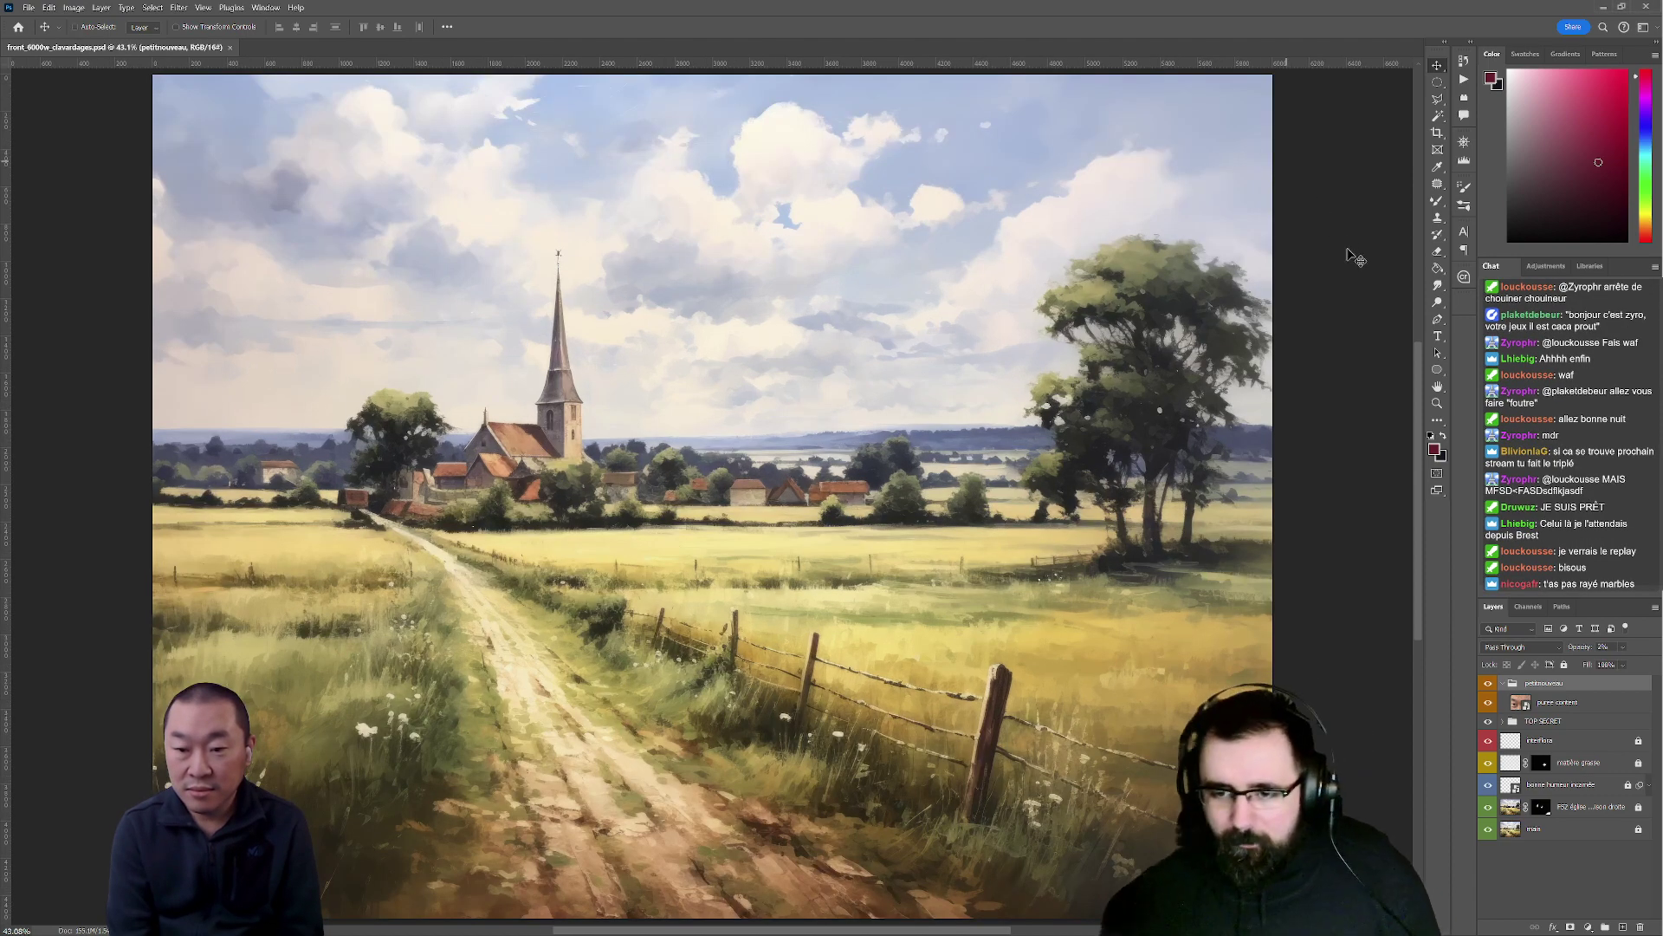
click(1503, 685)
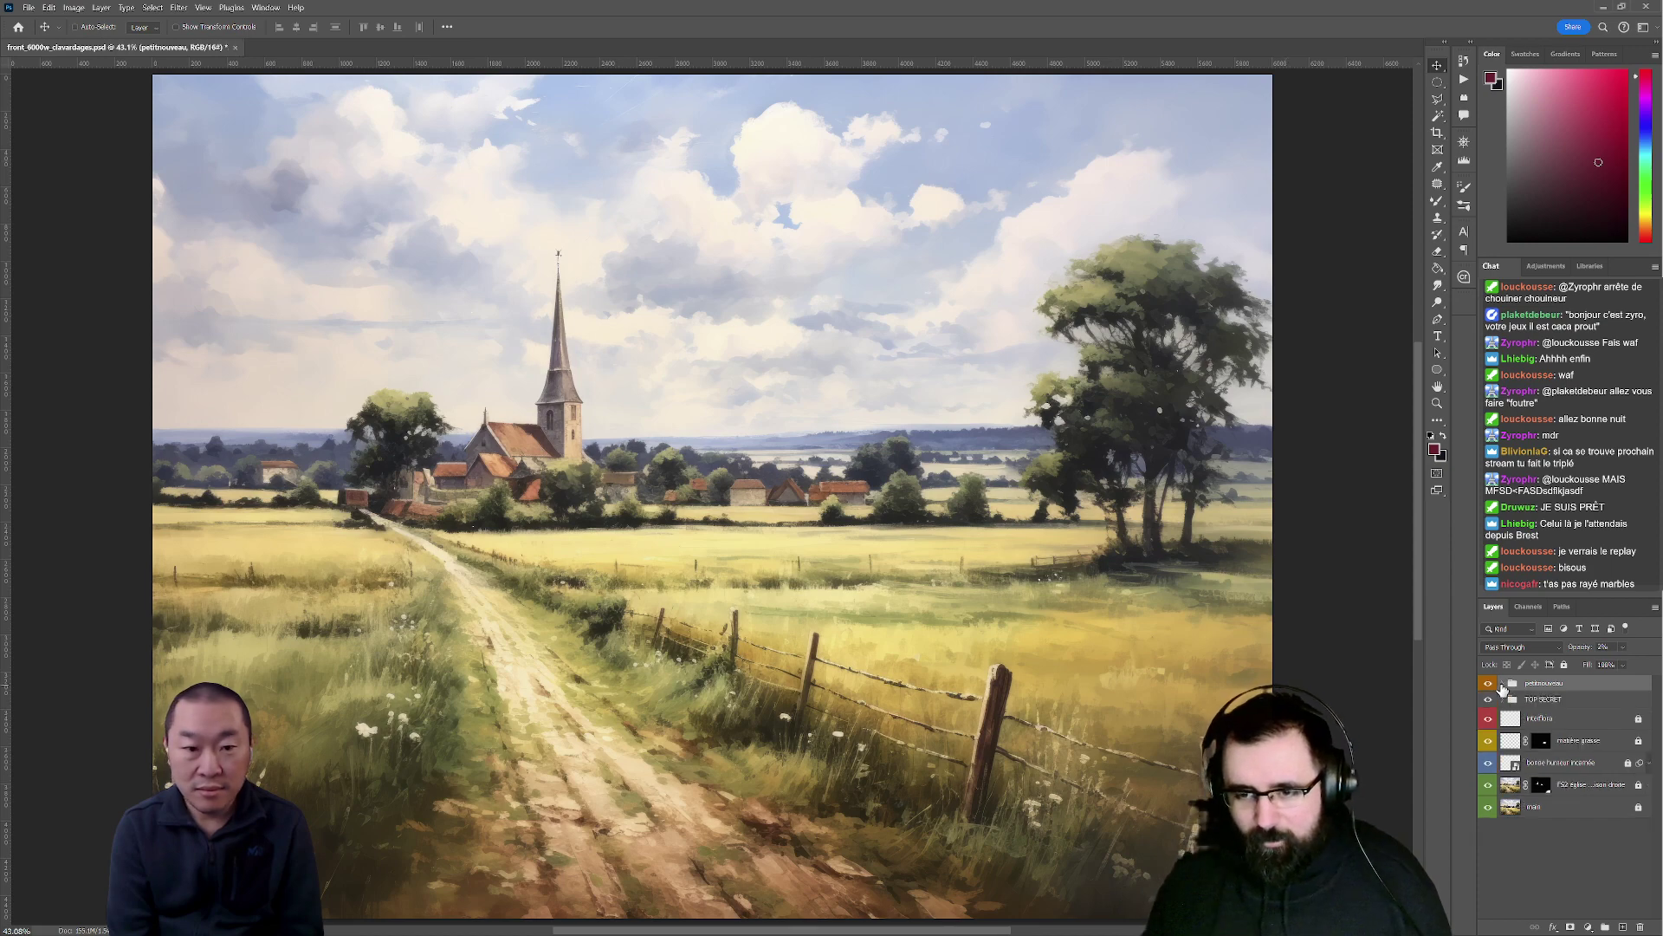
click(1503, 684)
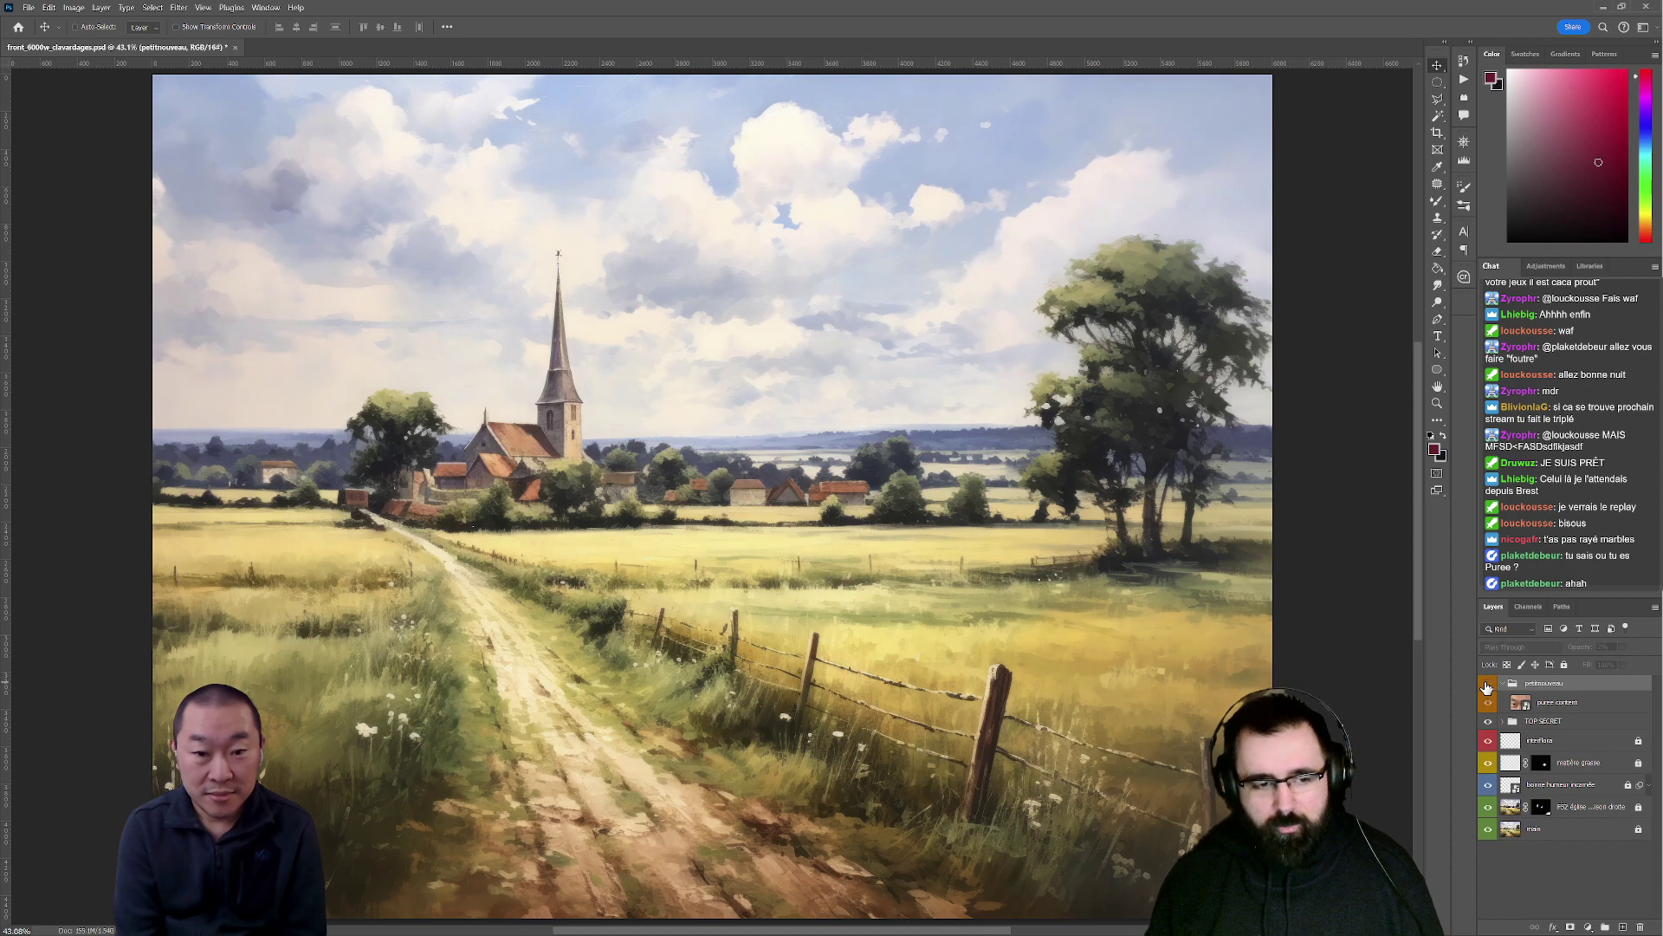
click(1487, 685)
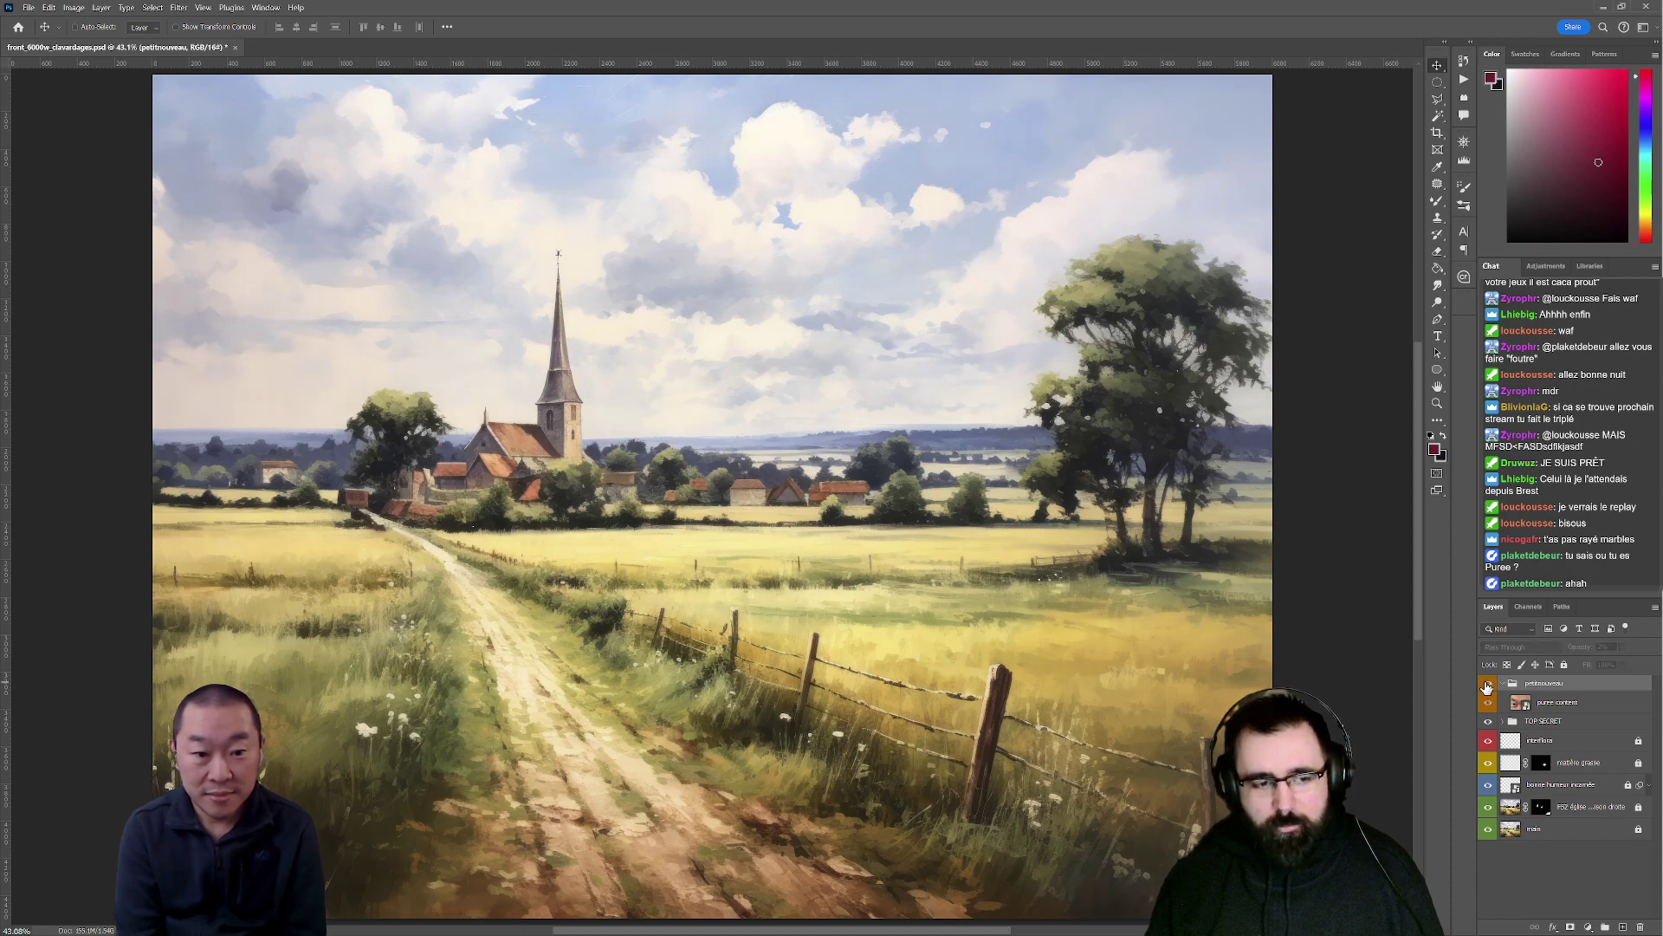
click(1488, 685)
click(1487, 685)
click(1488, 685)
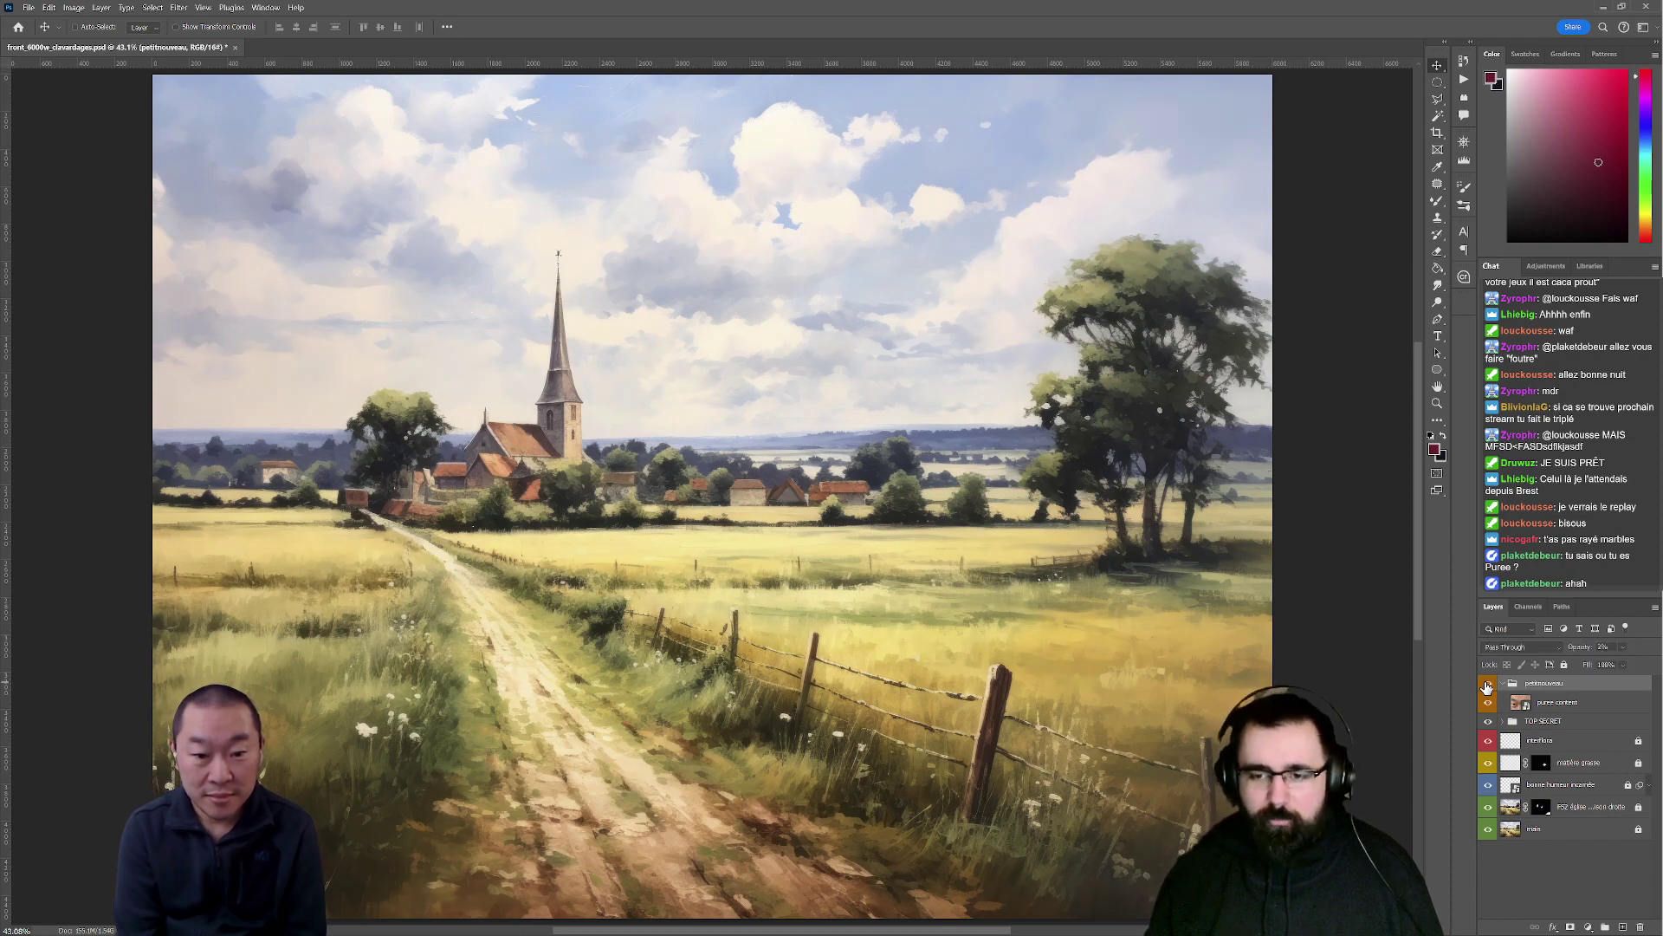
click(1488, 685)
click(1488, 685)
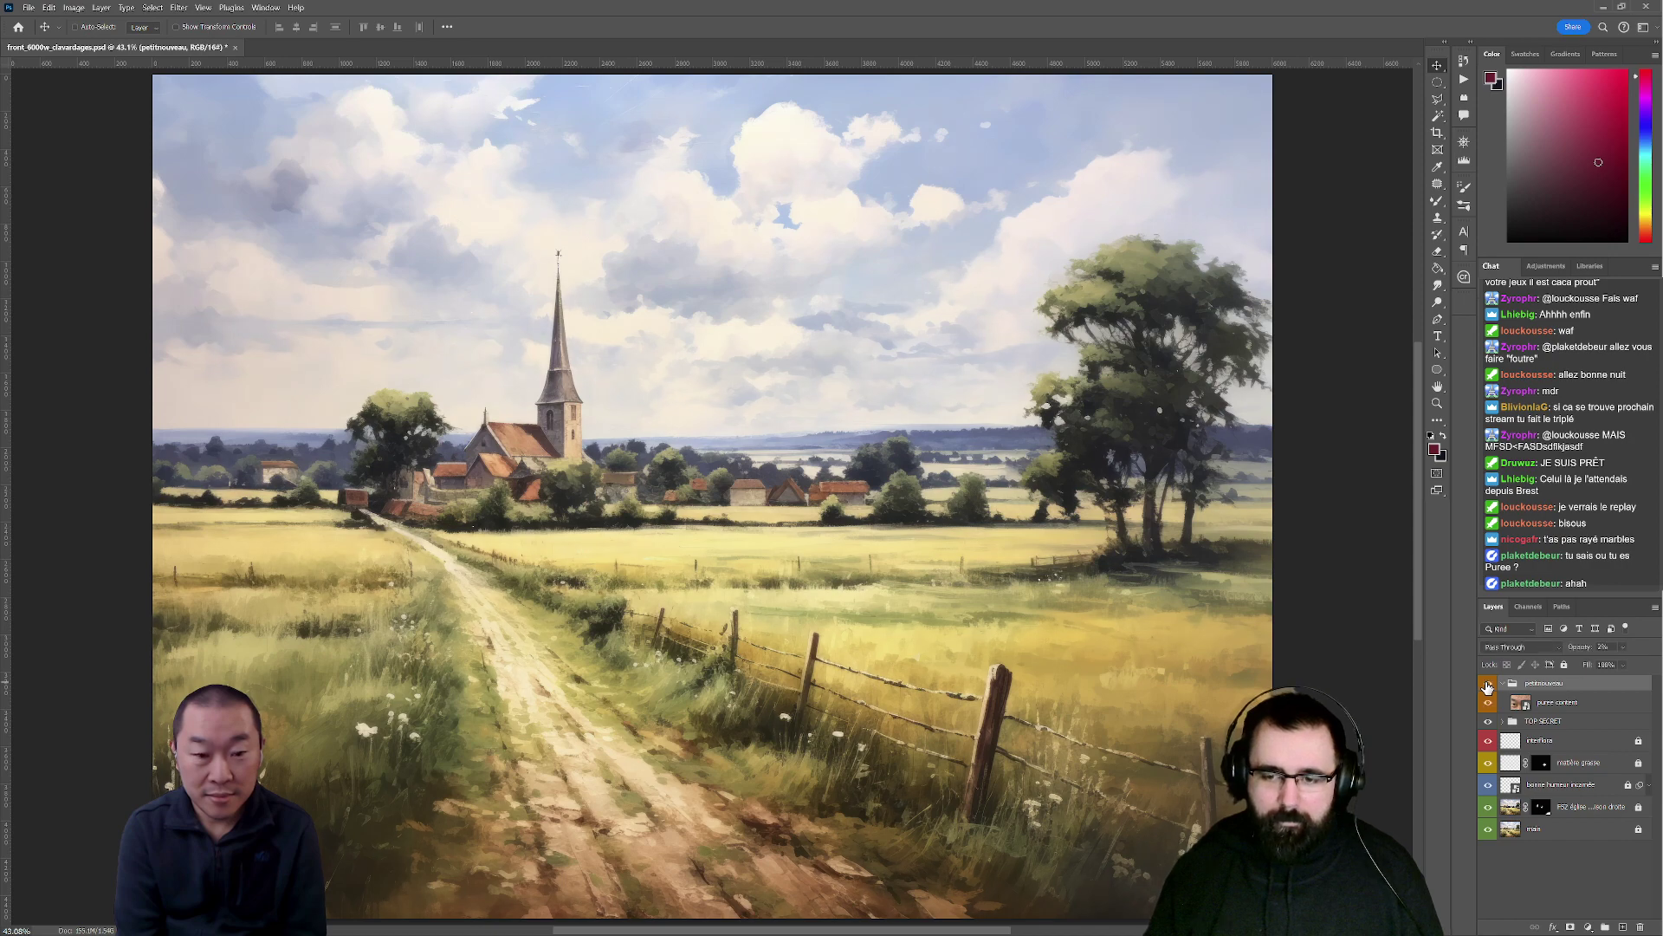
click(1488, 685)
click(1487, 685)
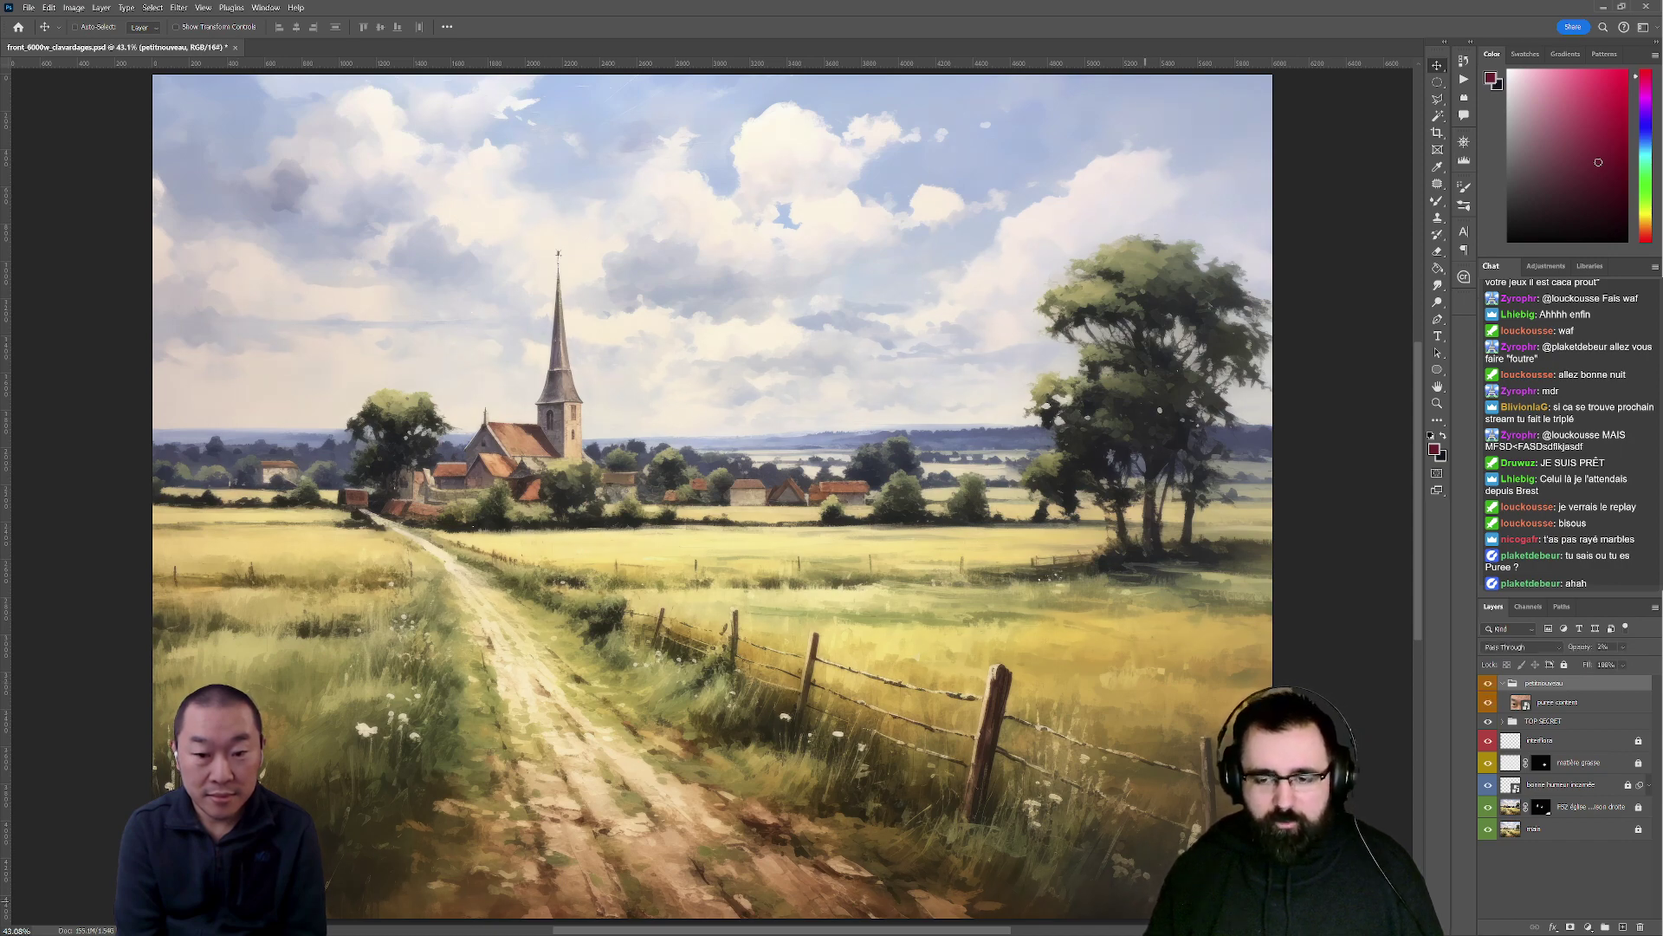
click(1489, 686)
click(1490, 686)
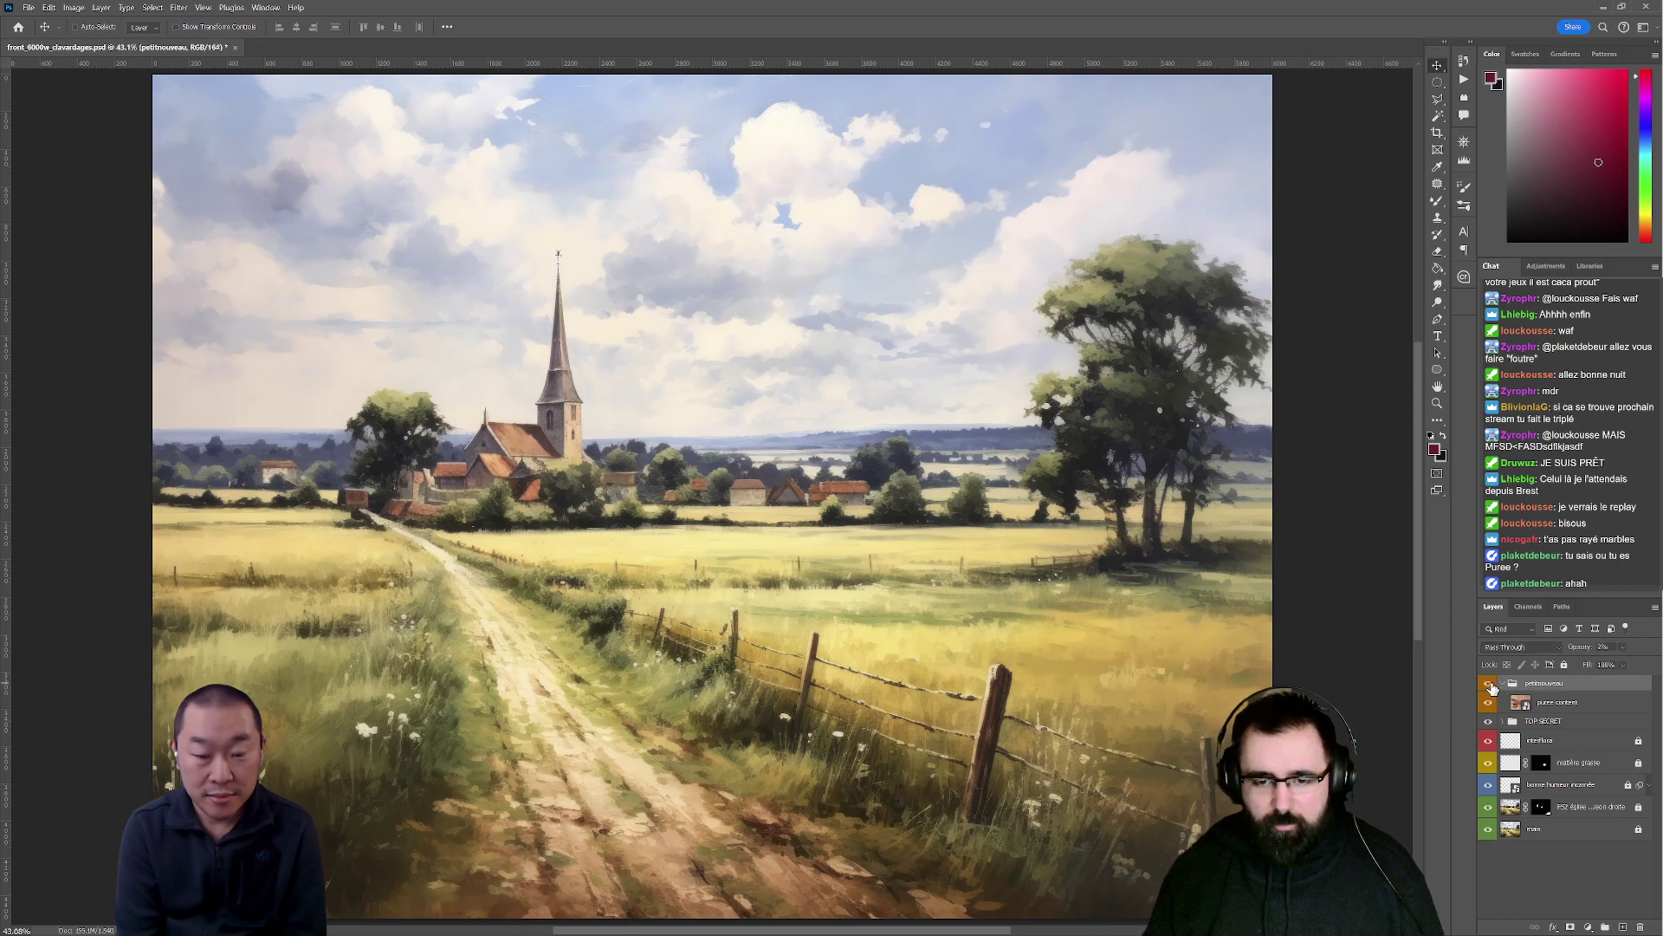
click(1490, 685)
click(1490, 685)
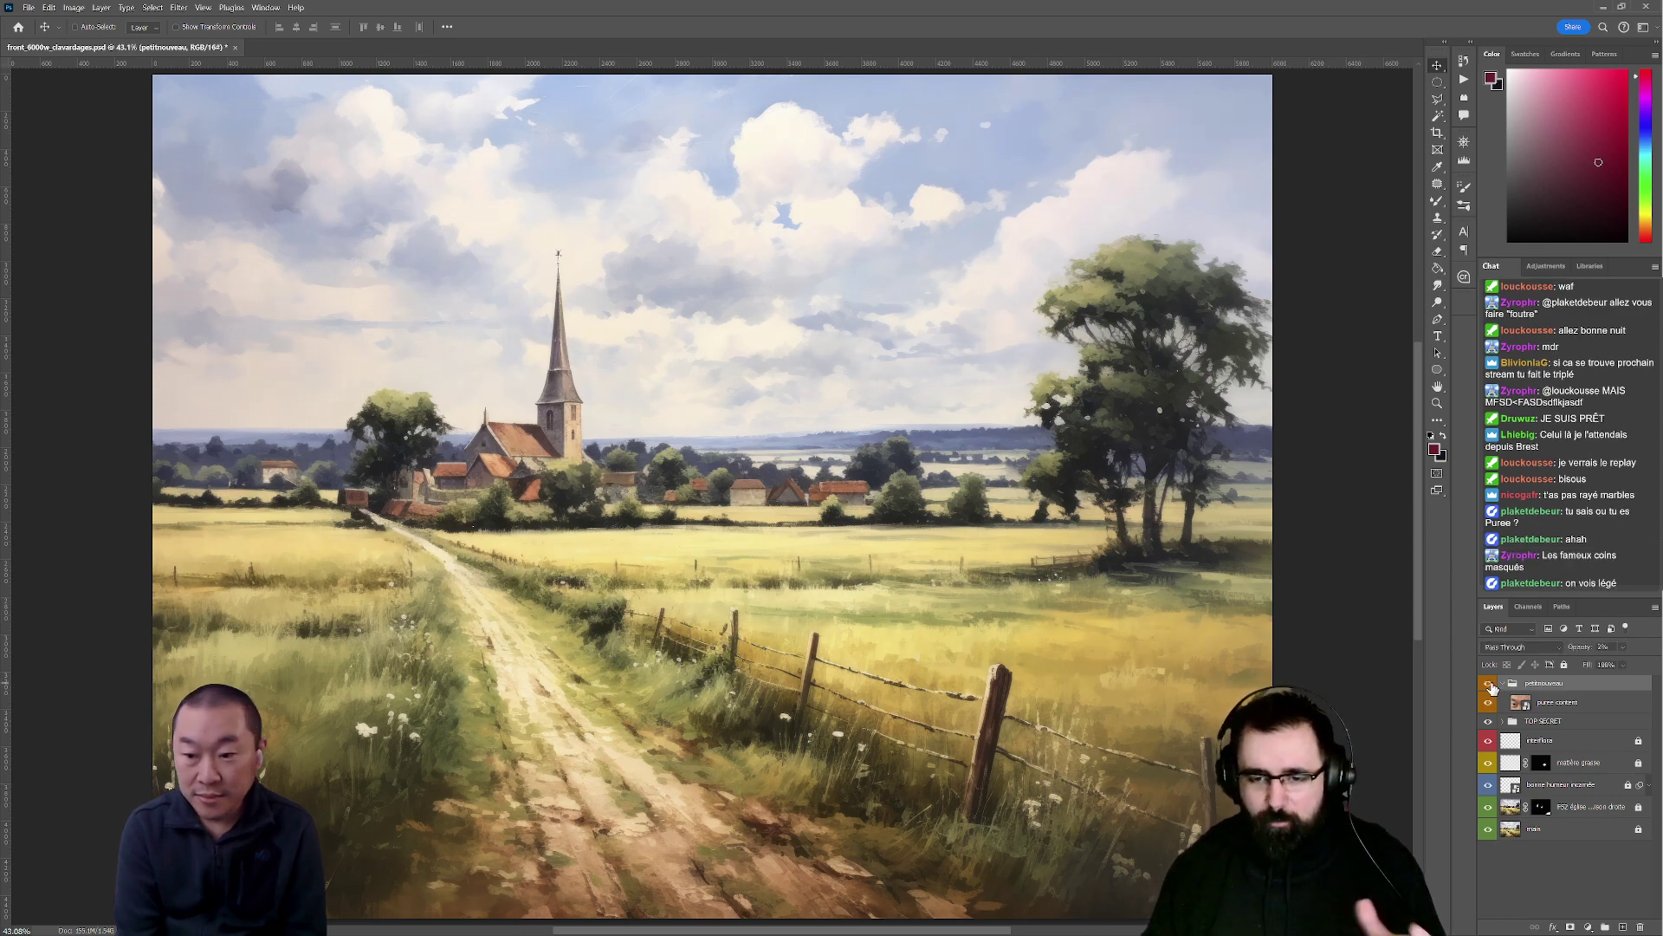
click(1490, 685)
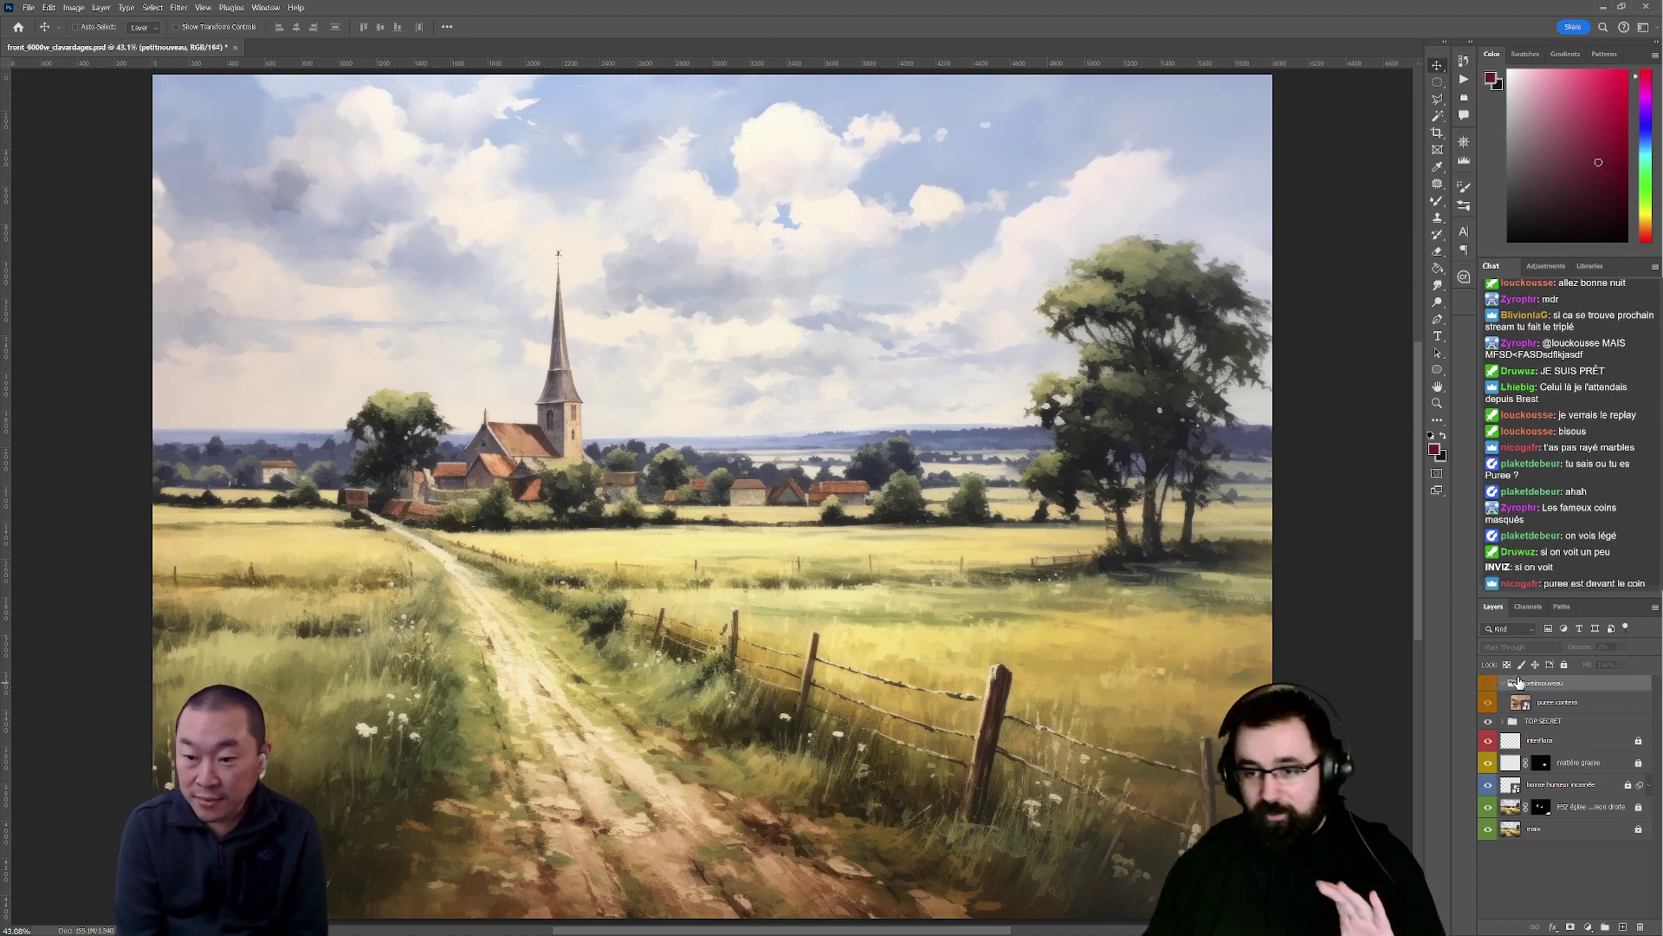
click(1490, 684)
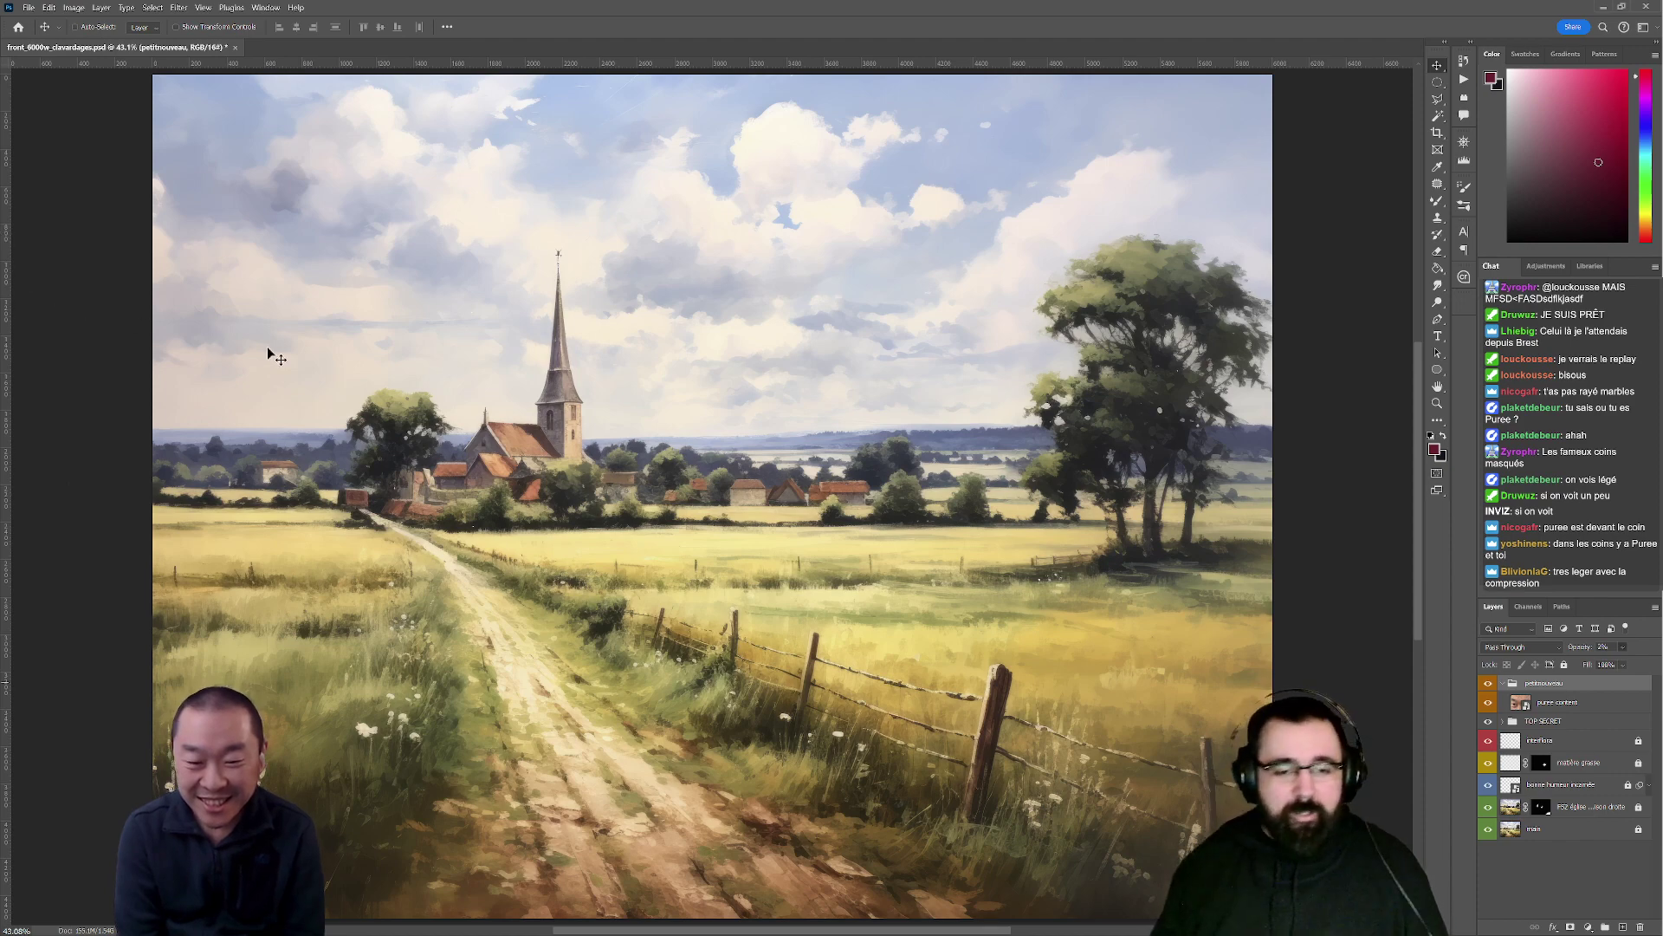
- Compare the painting's lower-left area with the petitnouveau group hidden and shown
scroll(986, 468, down, 5)
scroll(986, 468, left, 5)
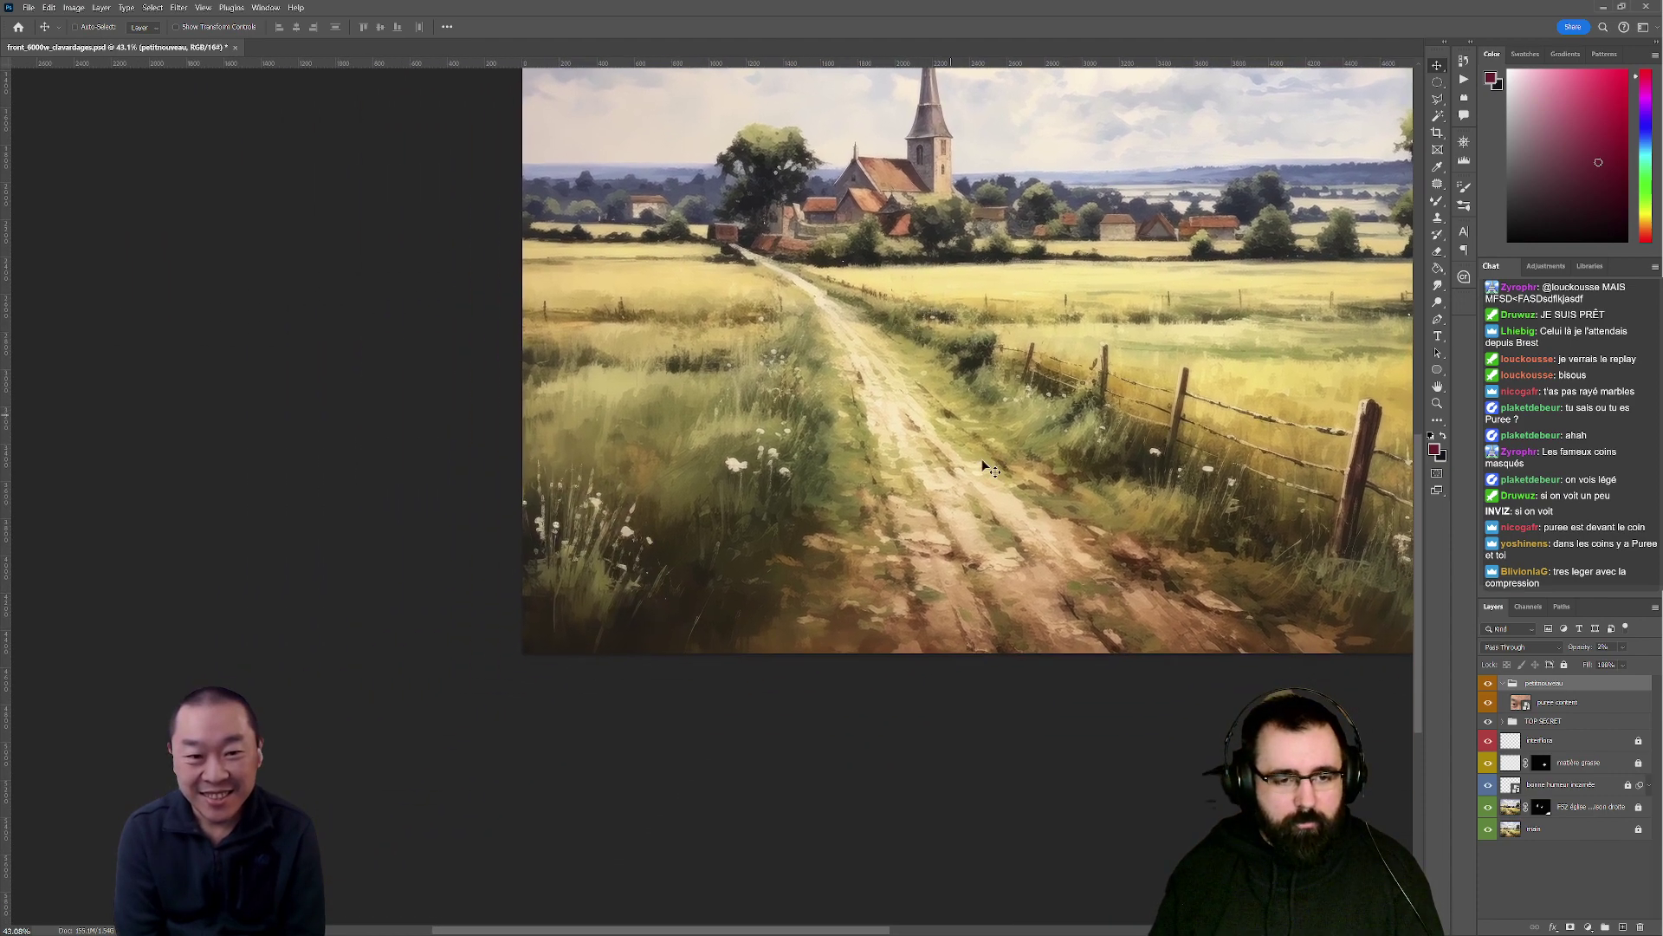
click(1488, 684)
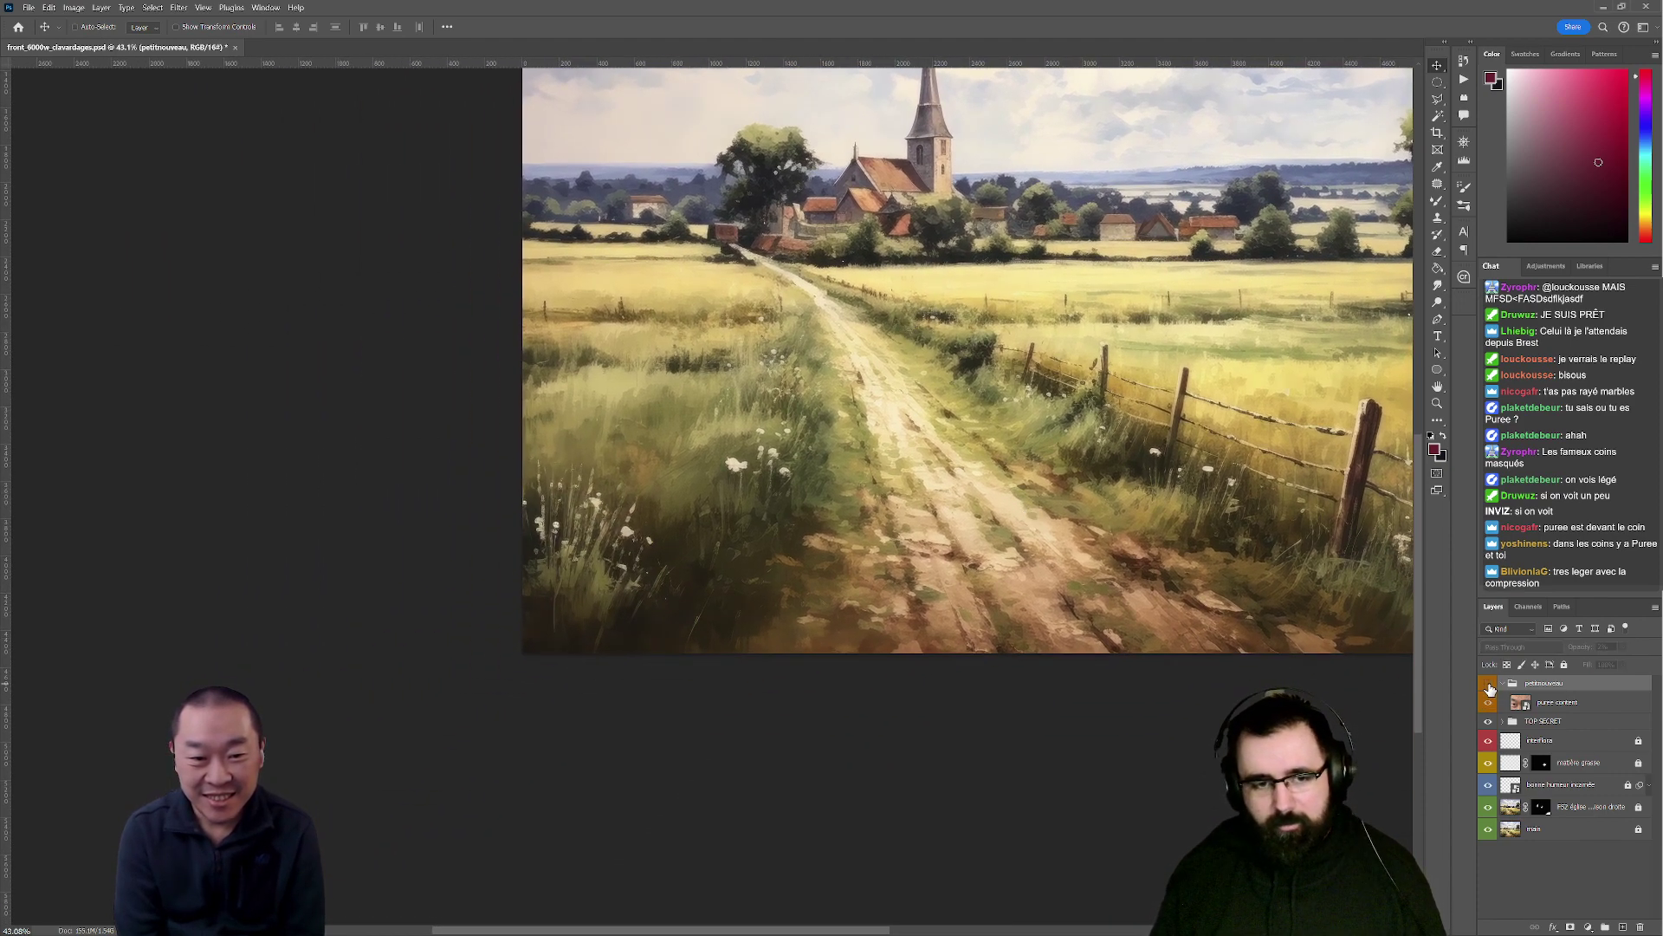
click(1489, 689)
click(1490, 689)
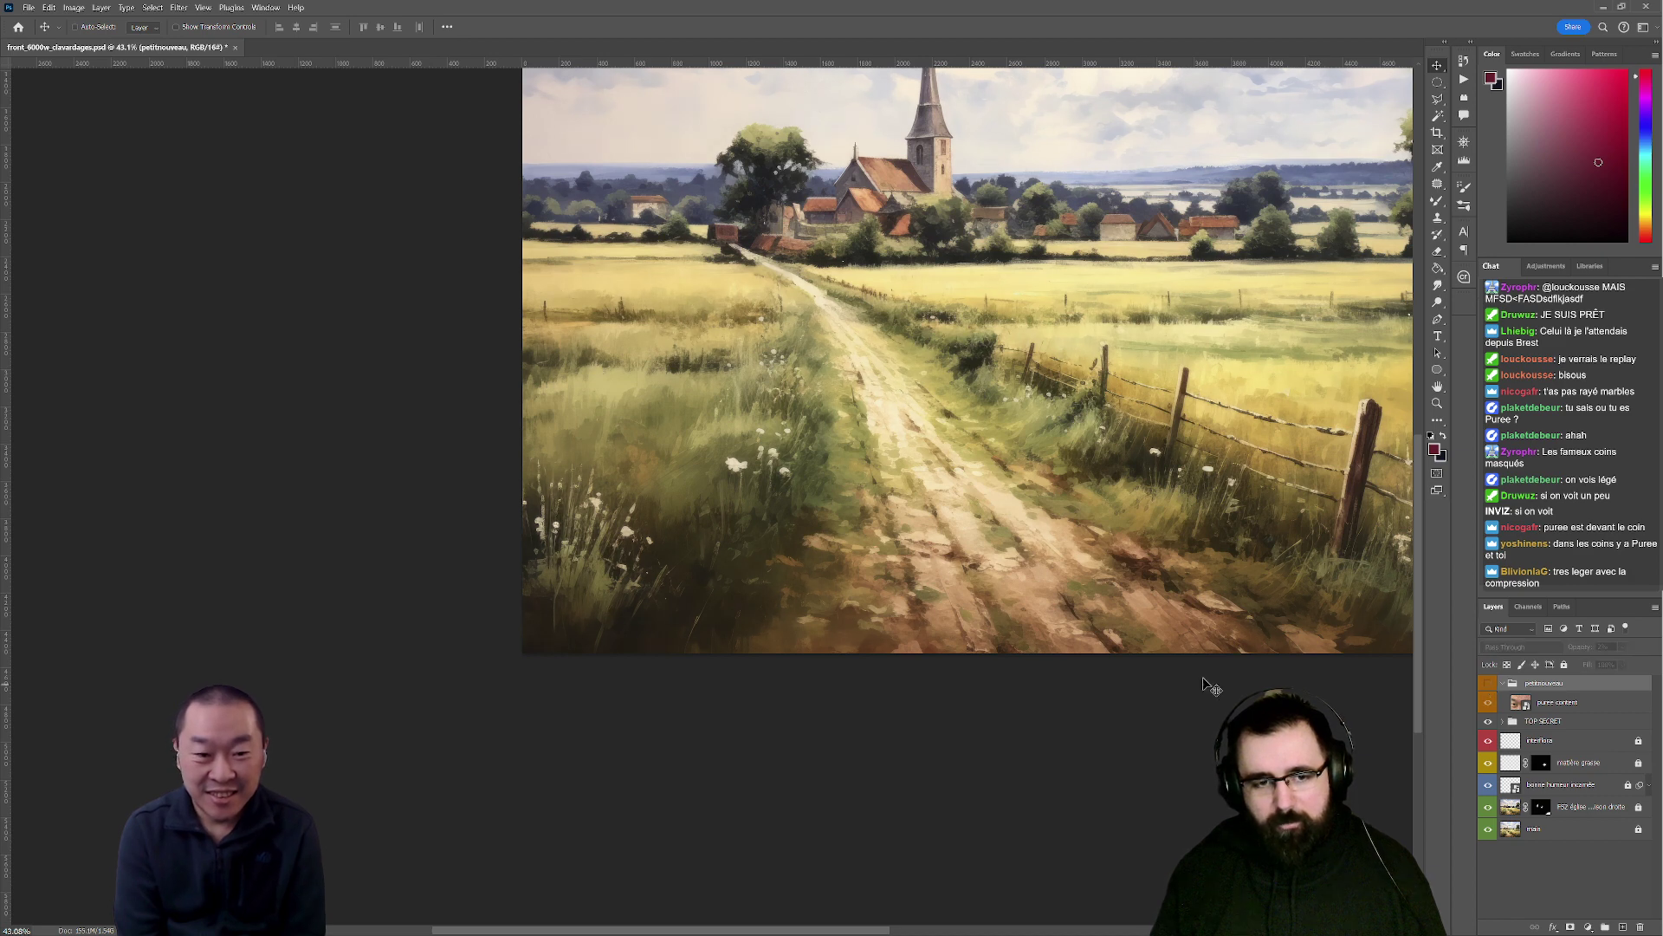
click(1489, 689)
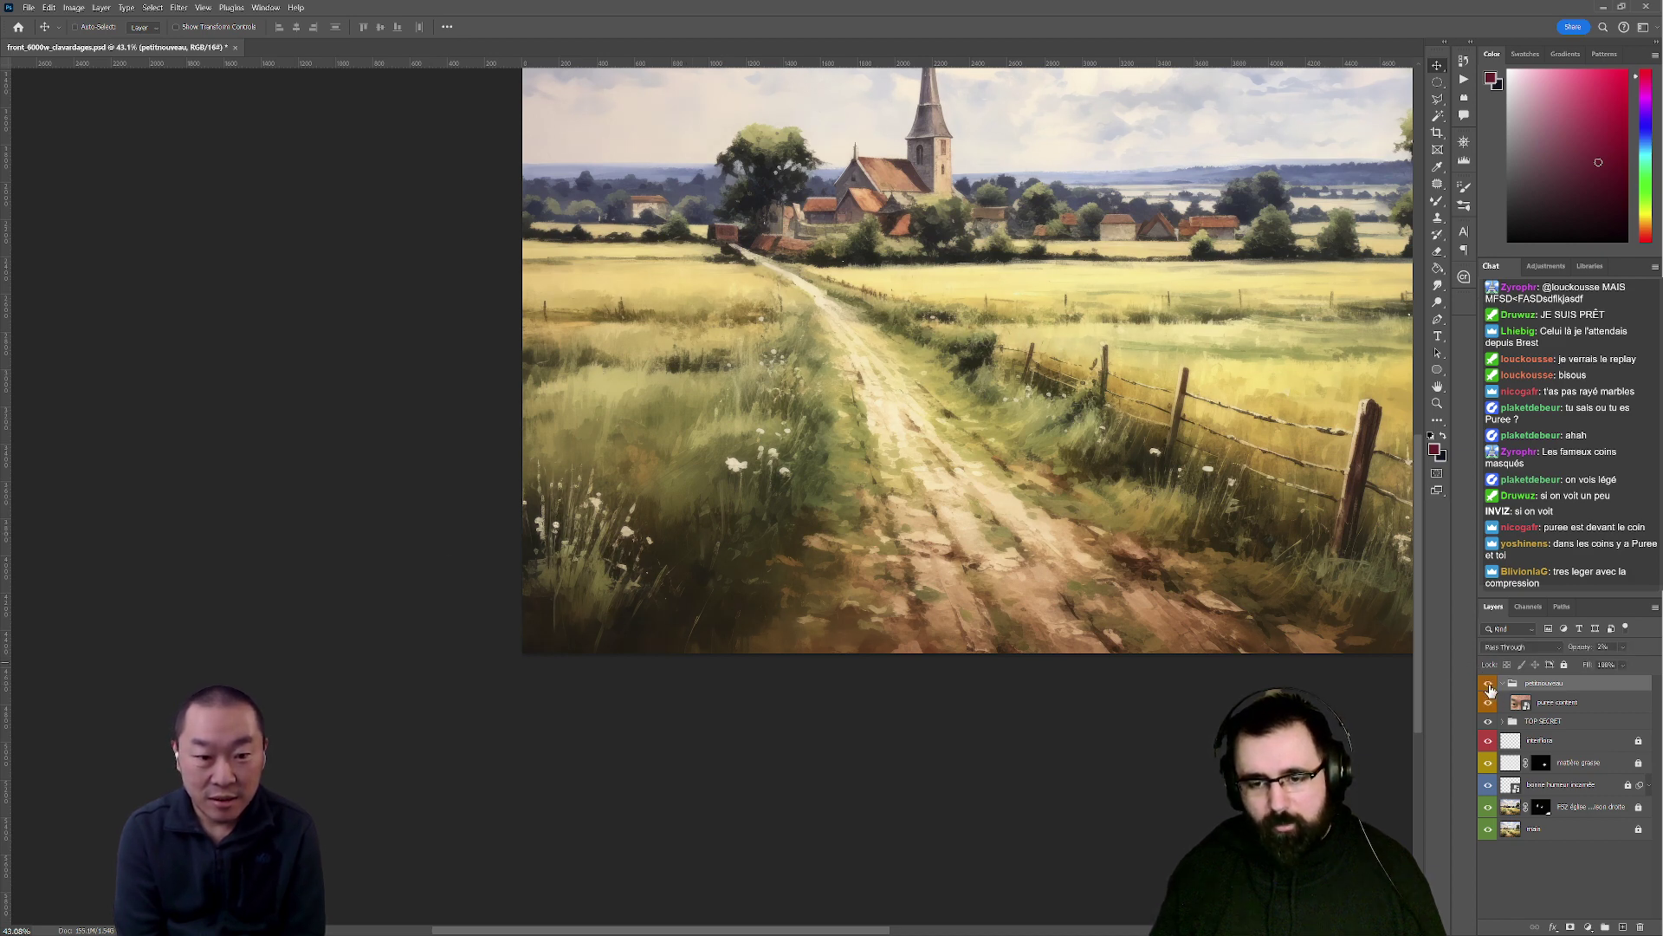
click(1489, 688)
click(1489, 689)
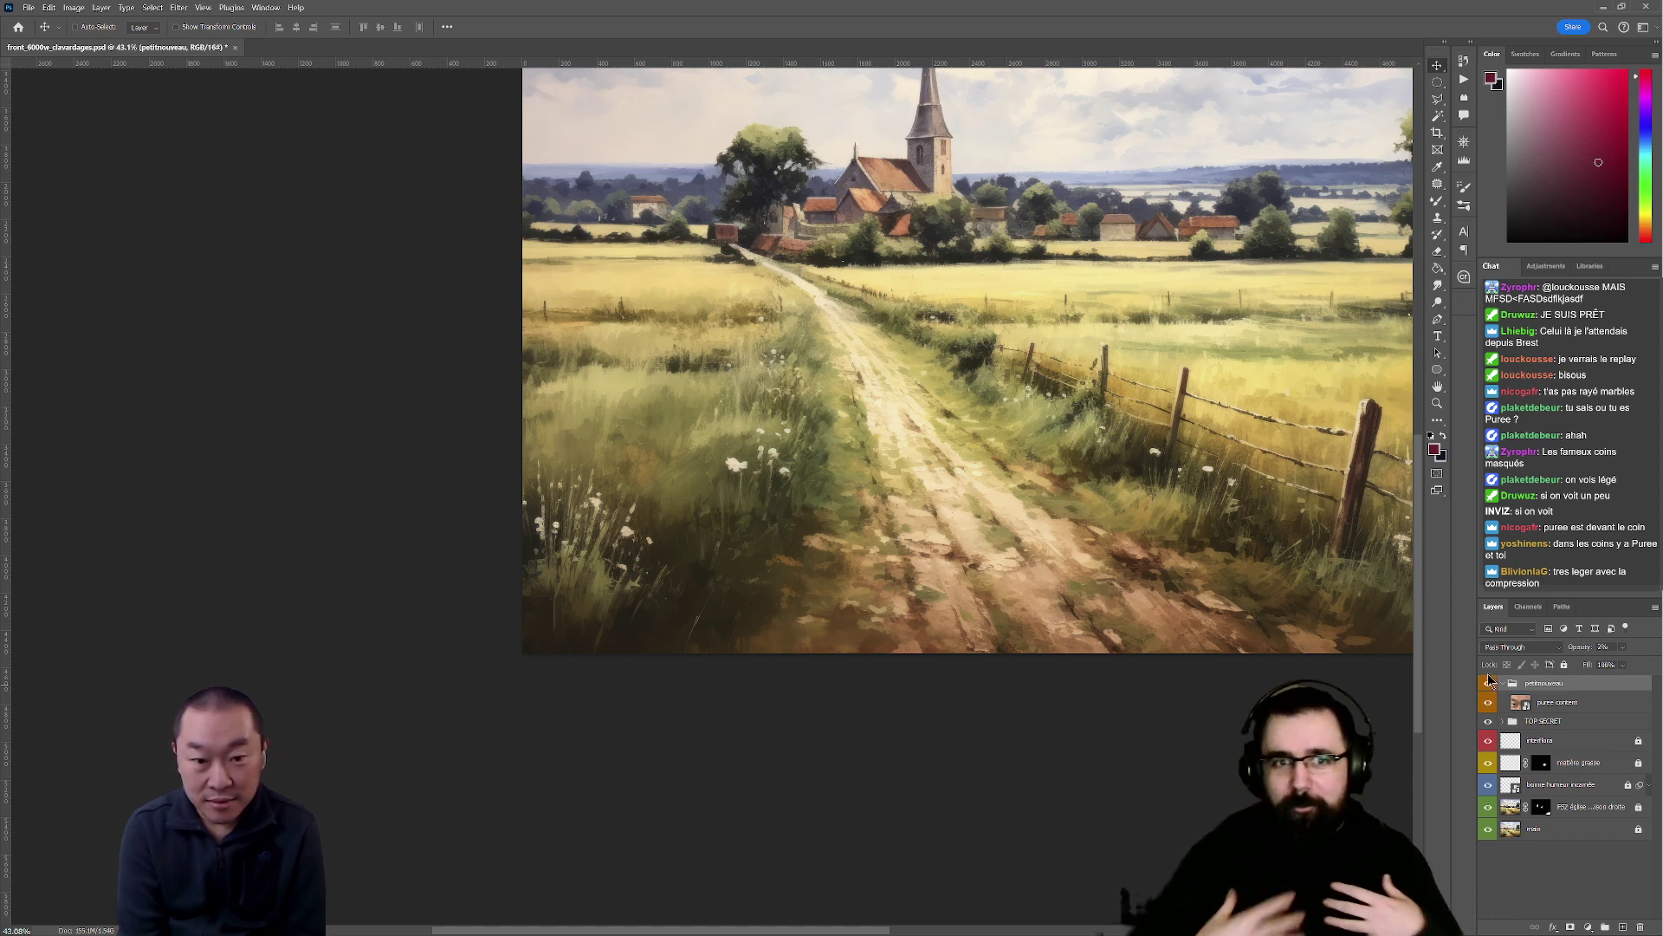
- Raise the petitnouveau group's opacity gradually to 100% over the whole landscape
mouse_move(967, 469)
mouse_down()
mouse_move(845, 553)
mouse_move(691, 593)
mouse_move(664, 660)
mouse_up()
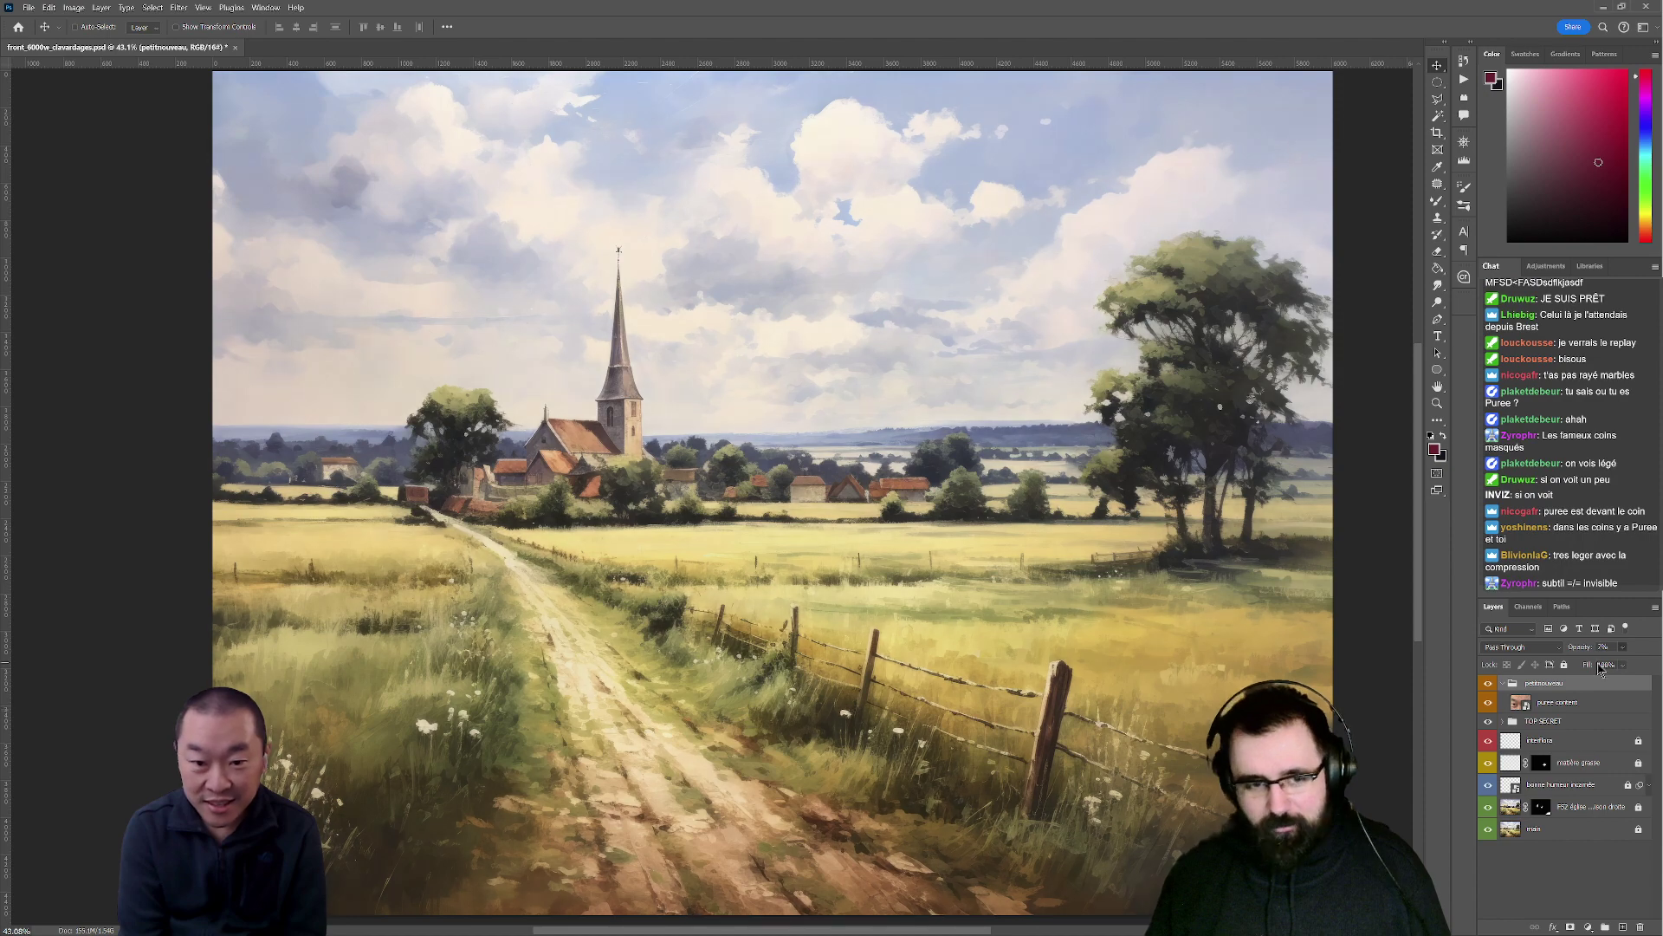
key(1)
key(5)
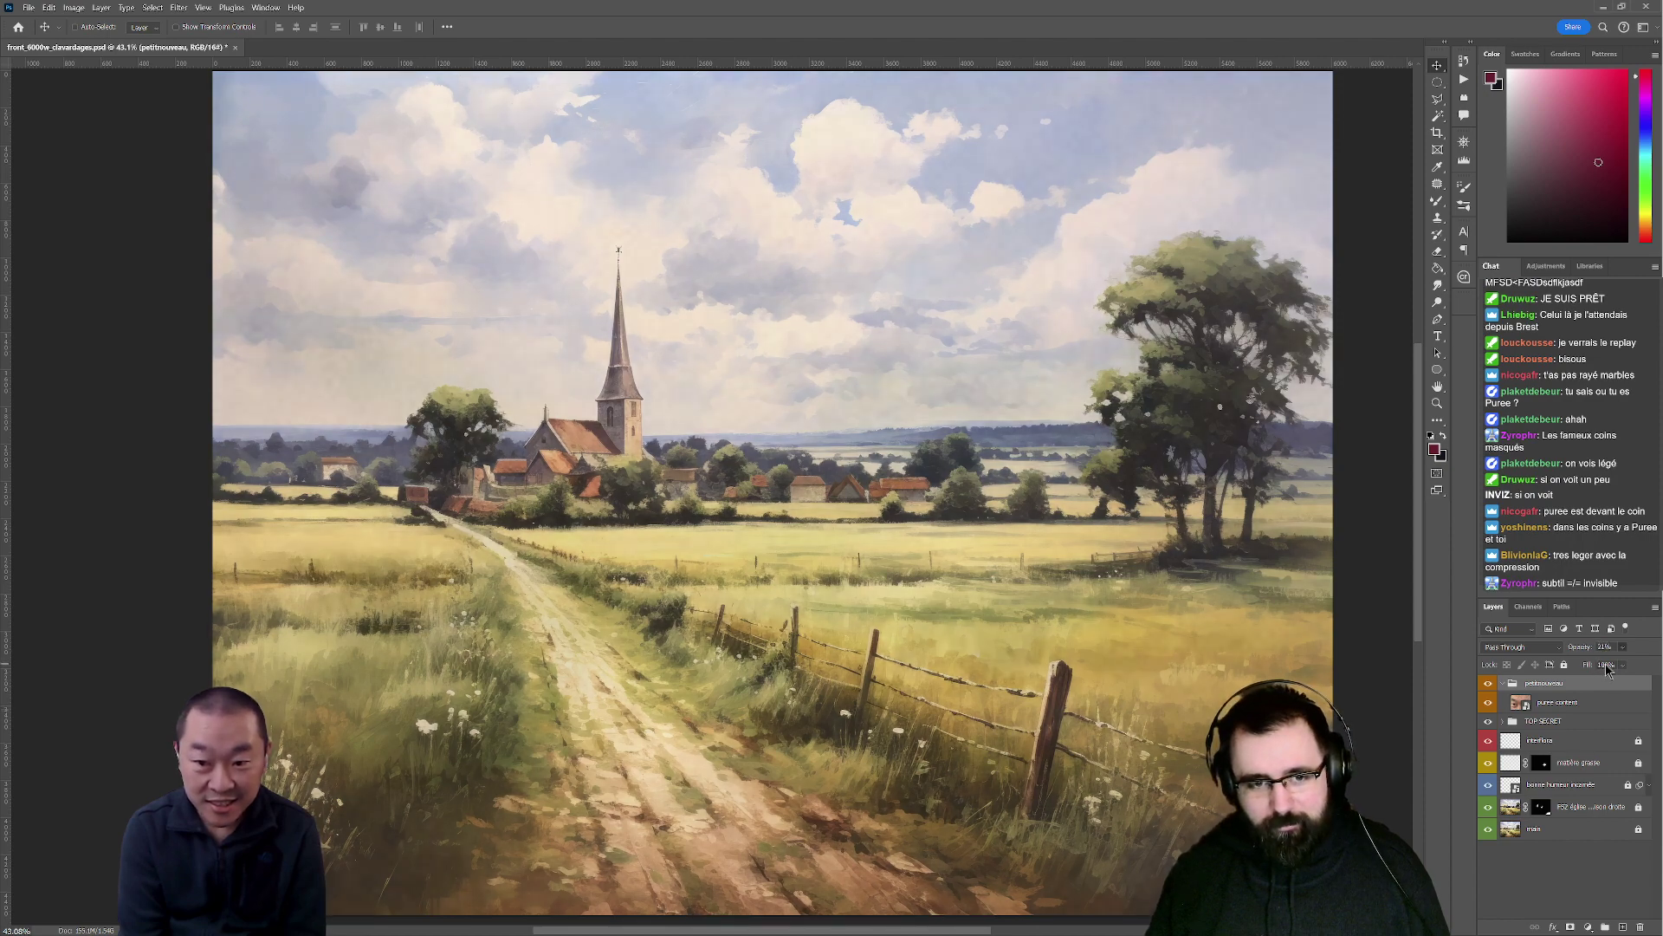
key(2)
key(1)
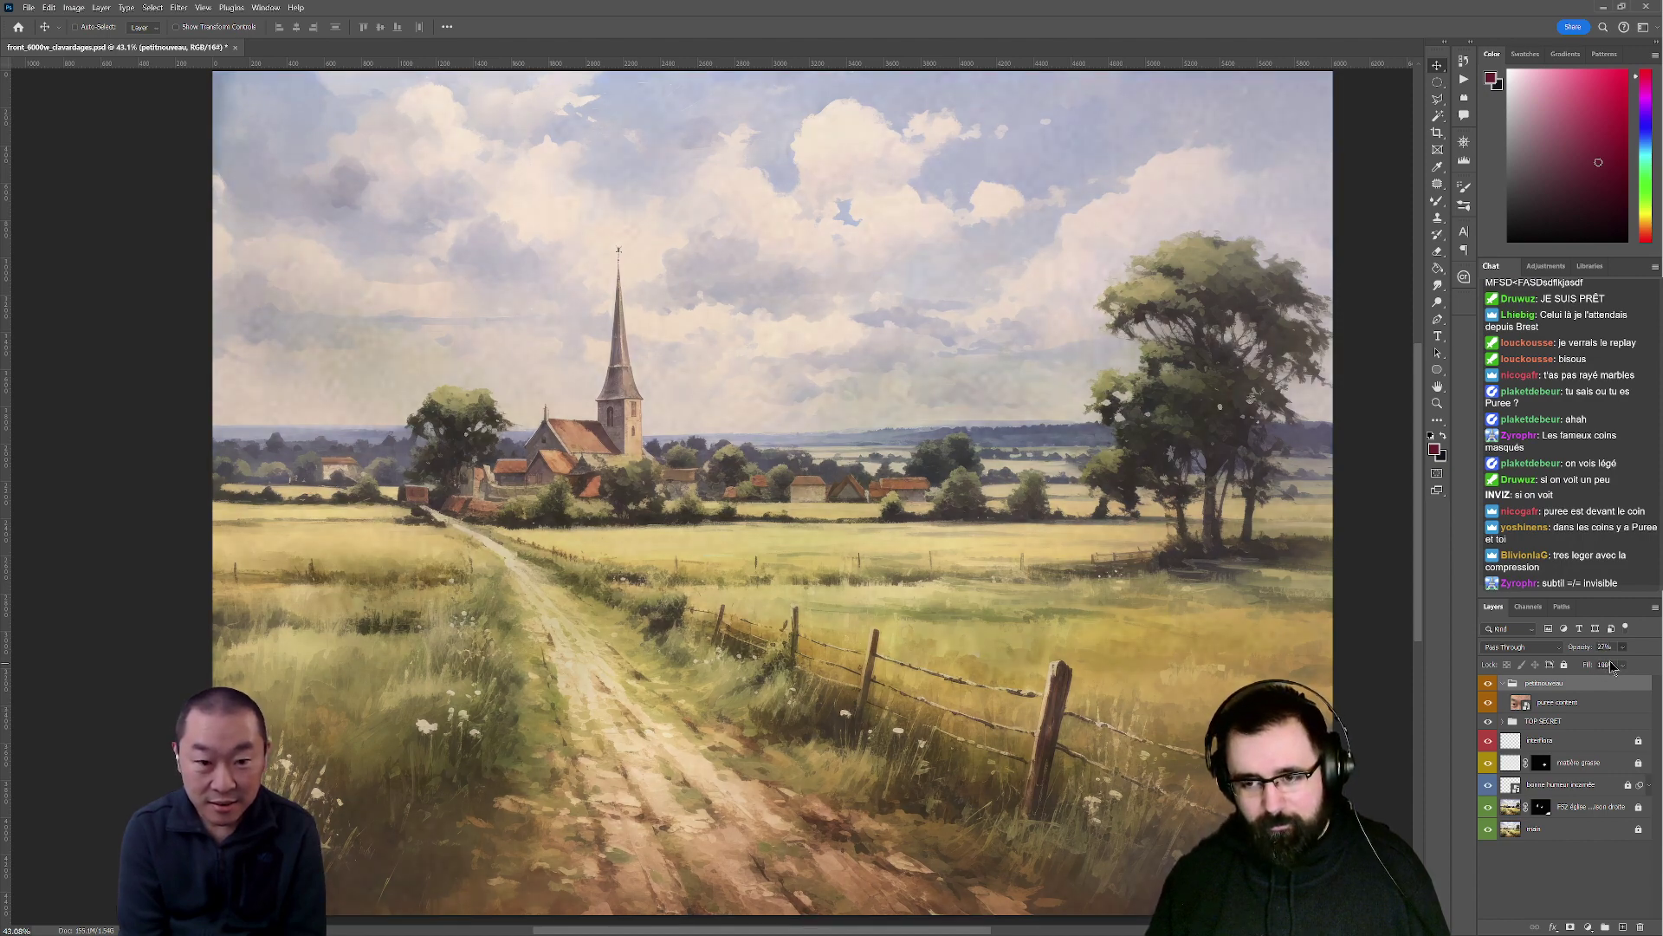
key(2)
key(8)
key(3)
key(6)
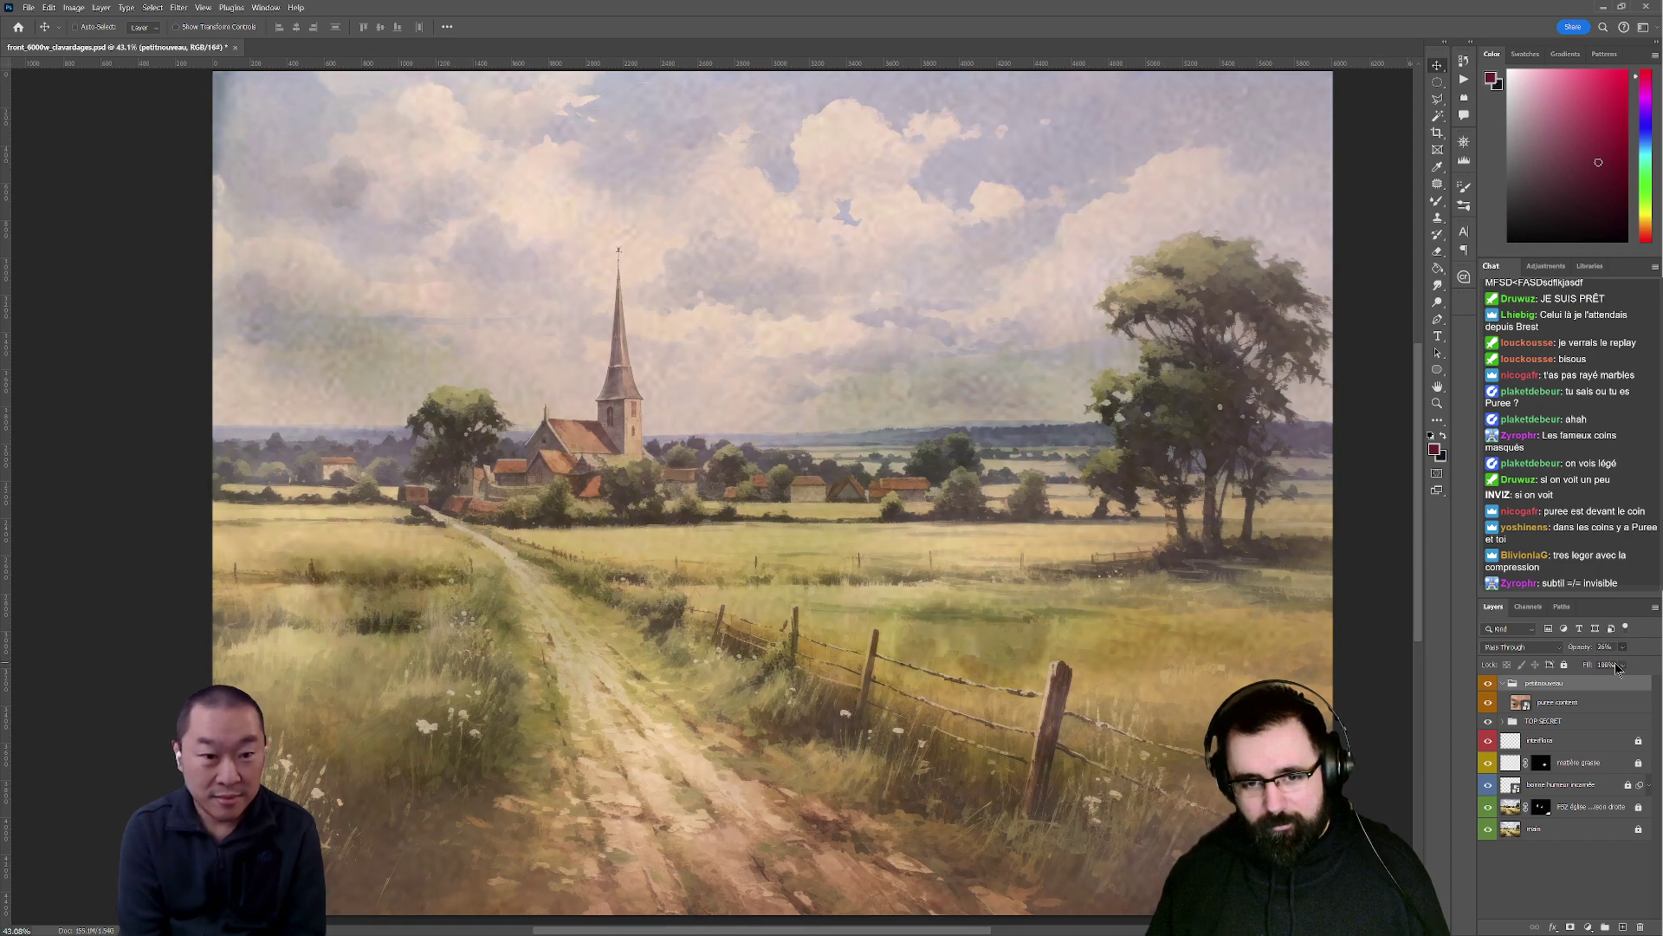
key(4)
key(5)
key(4)
key(7)
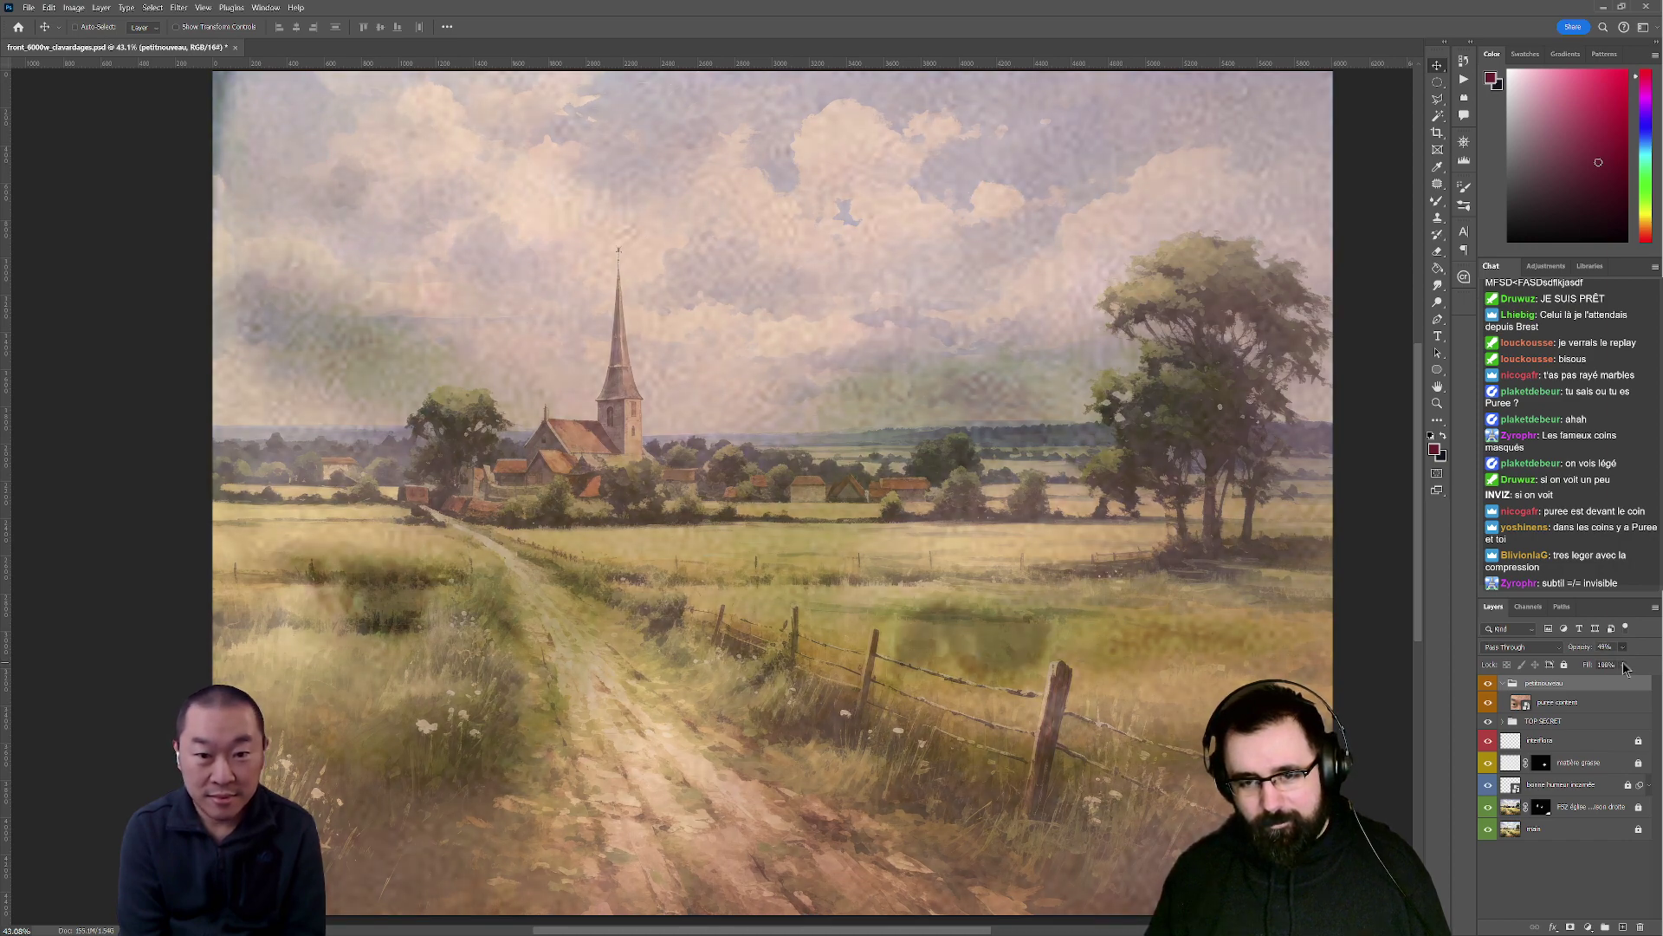
key(5)
key(3)
key(5)
key(8)
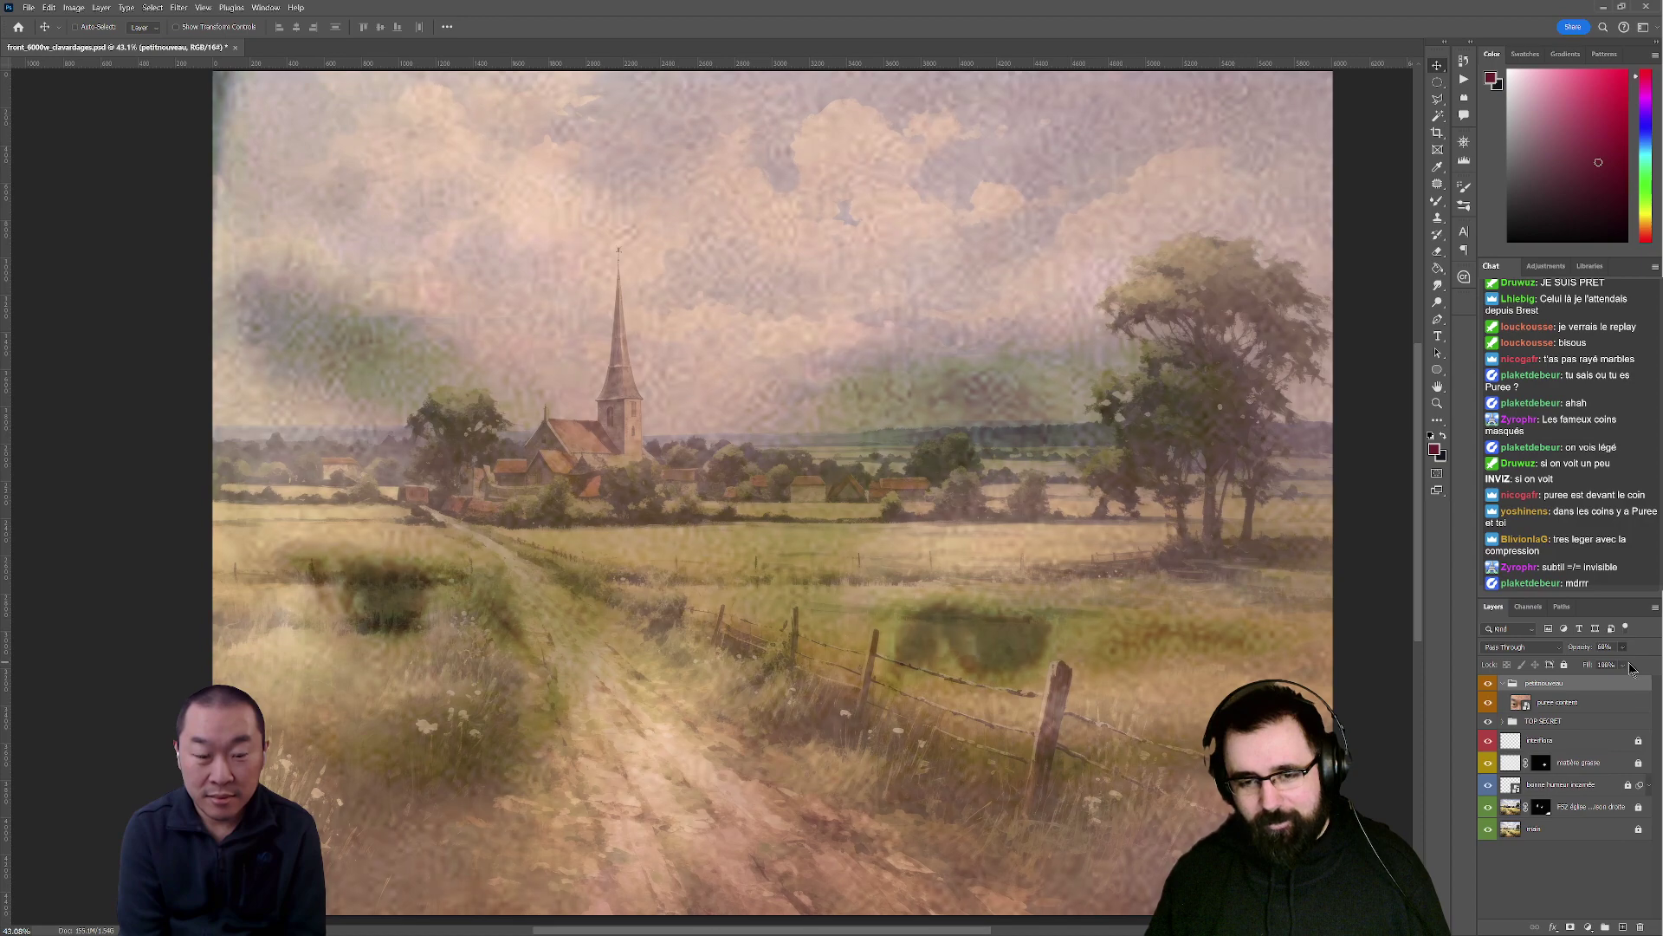
key(7)
key(3)
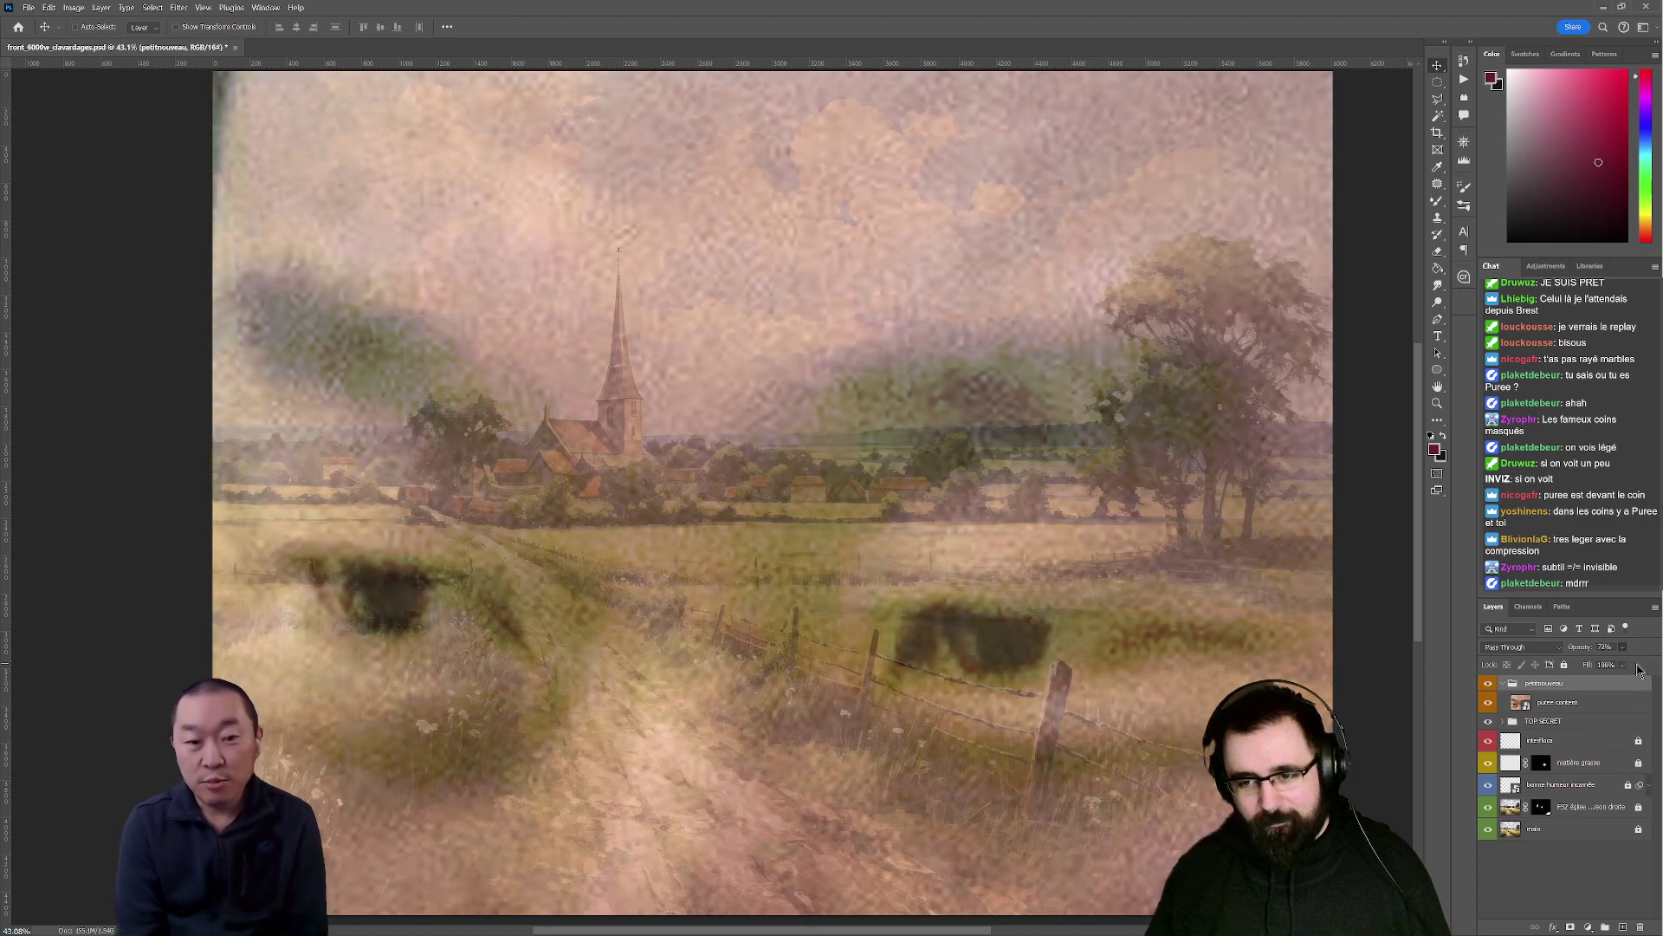
key(8)
key(5)
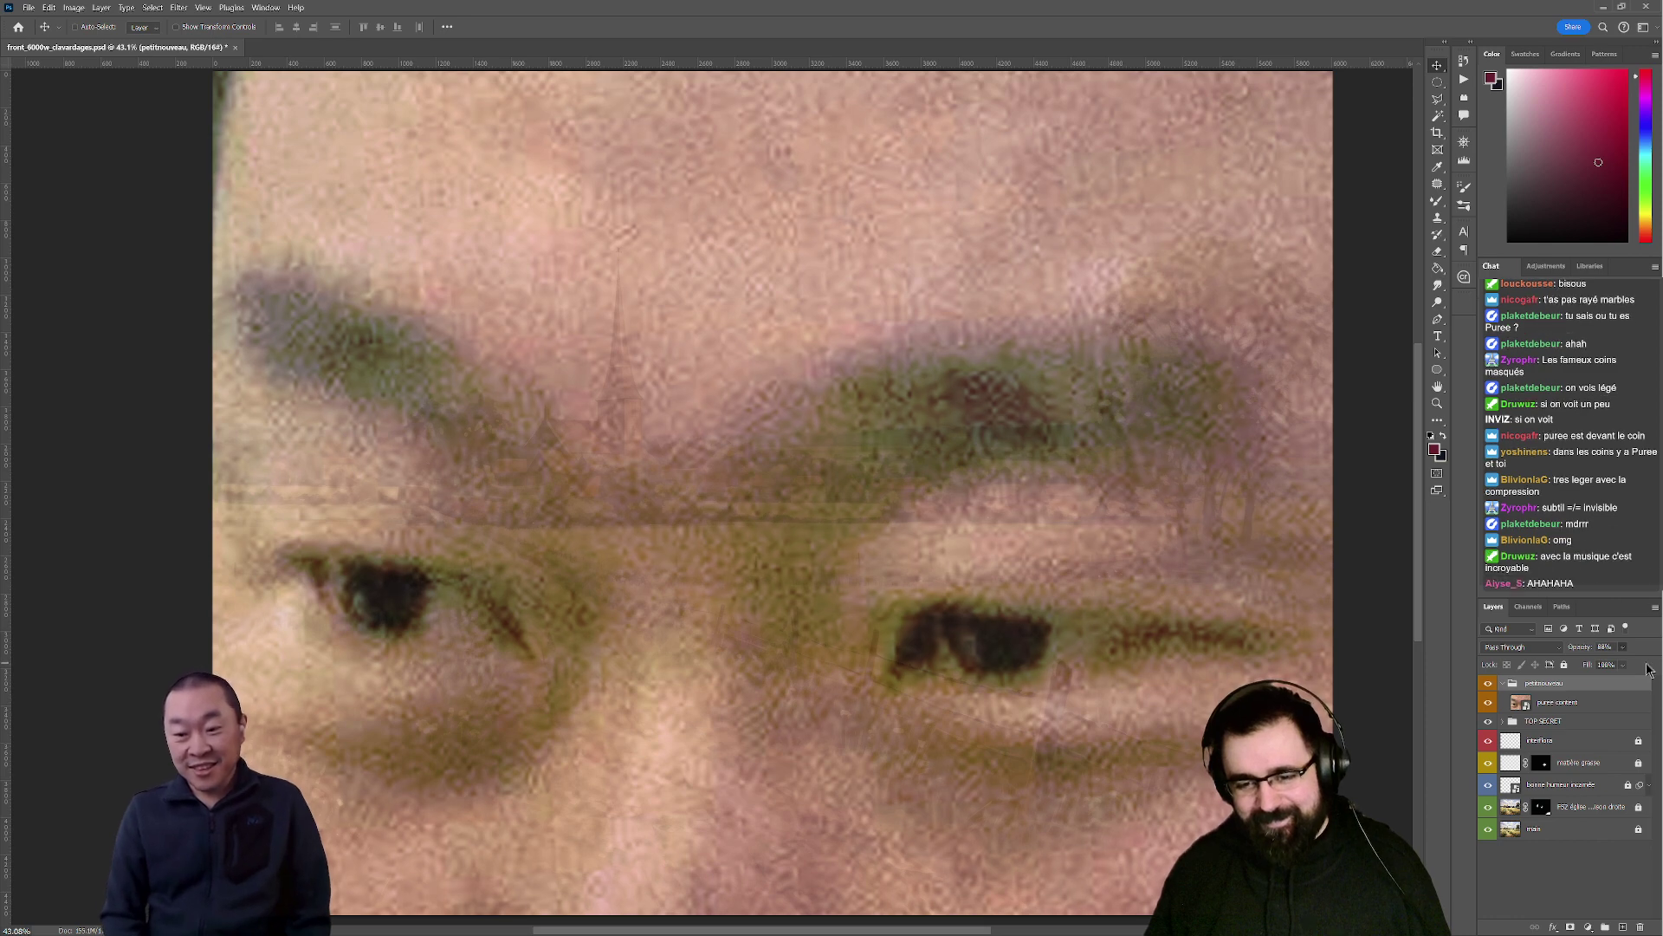
key(9)
key(8)
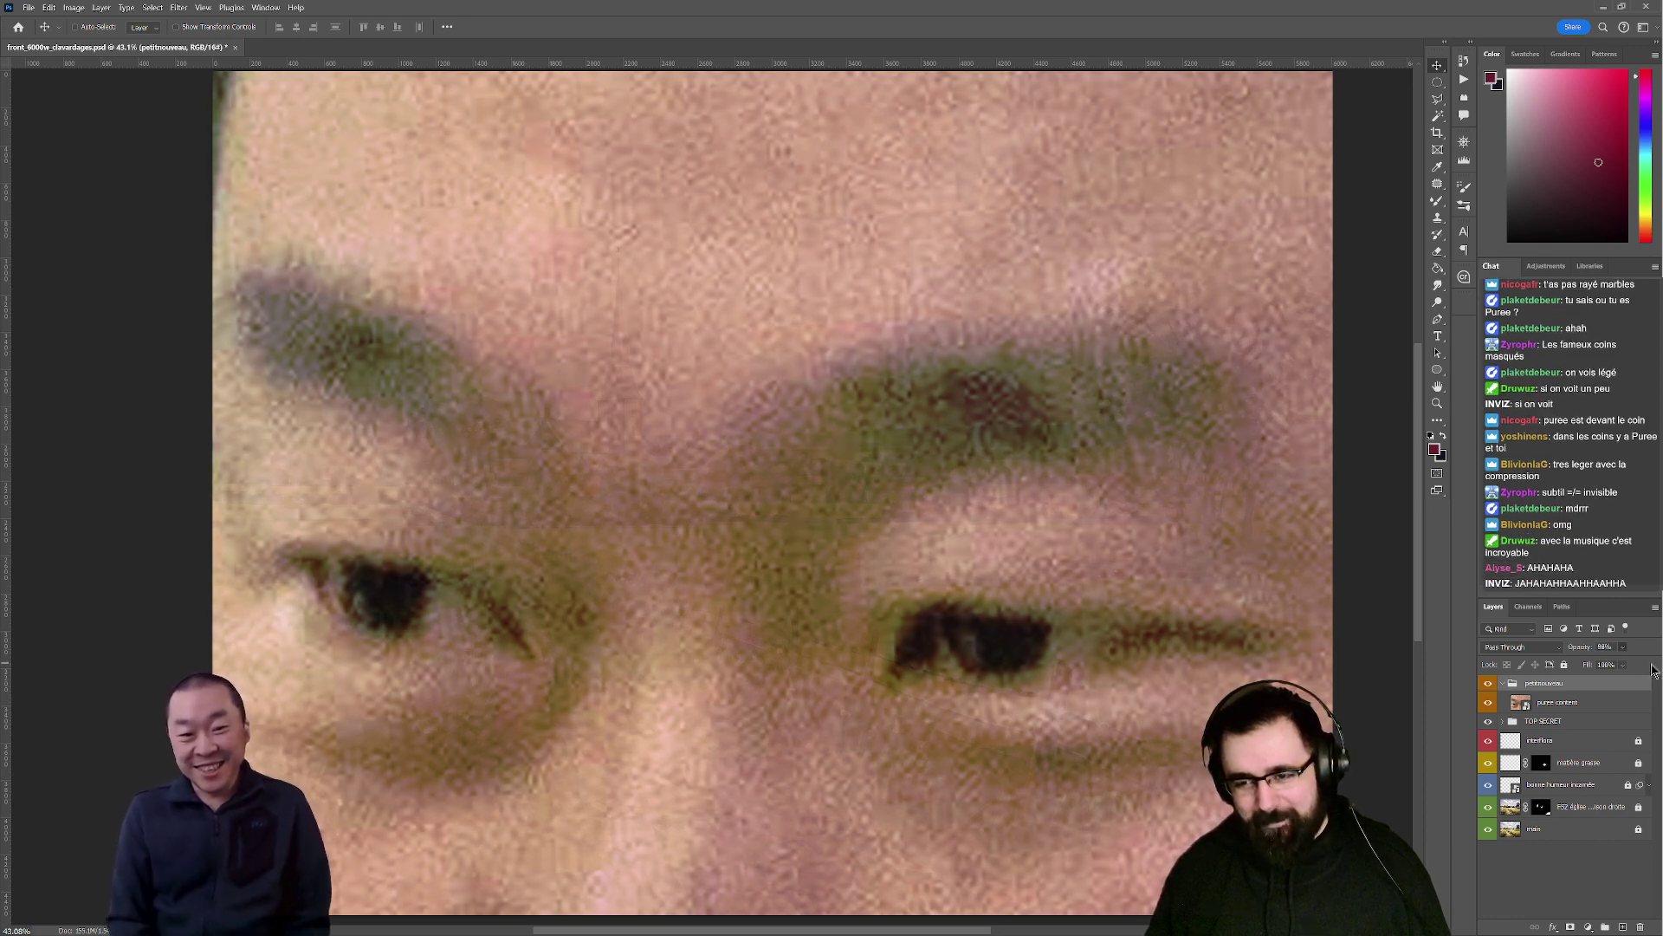
key(0)
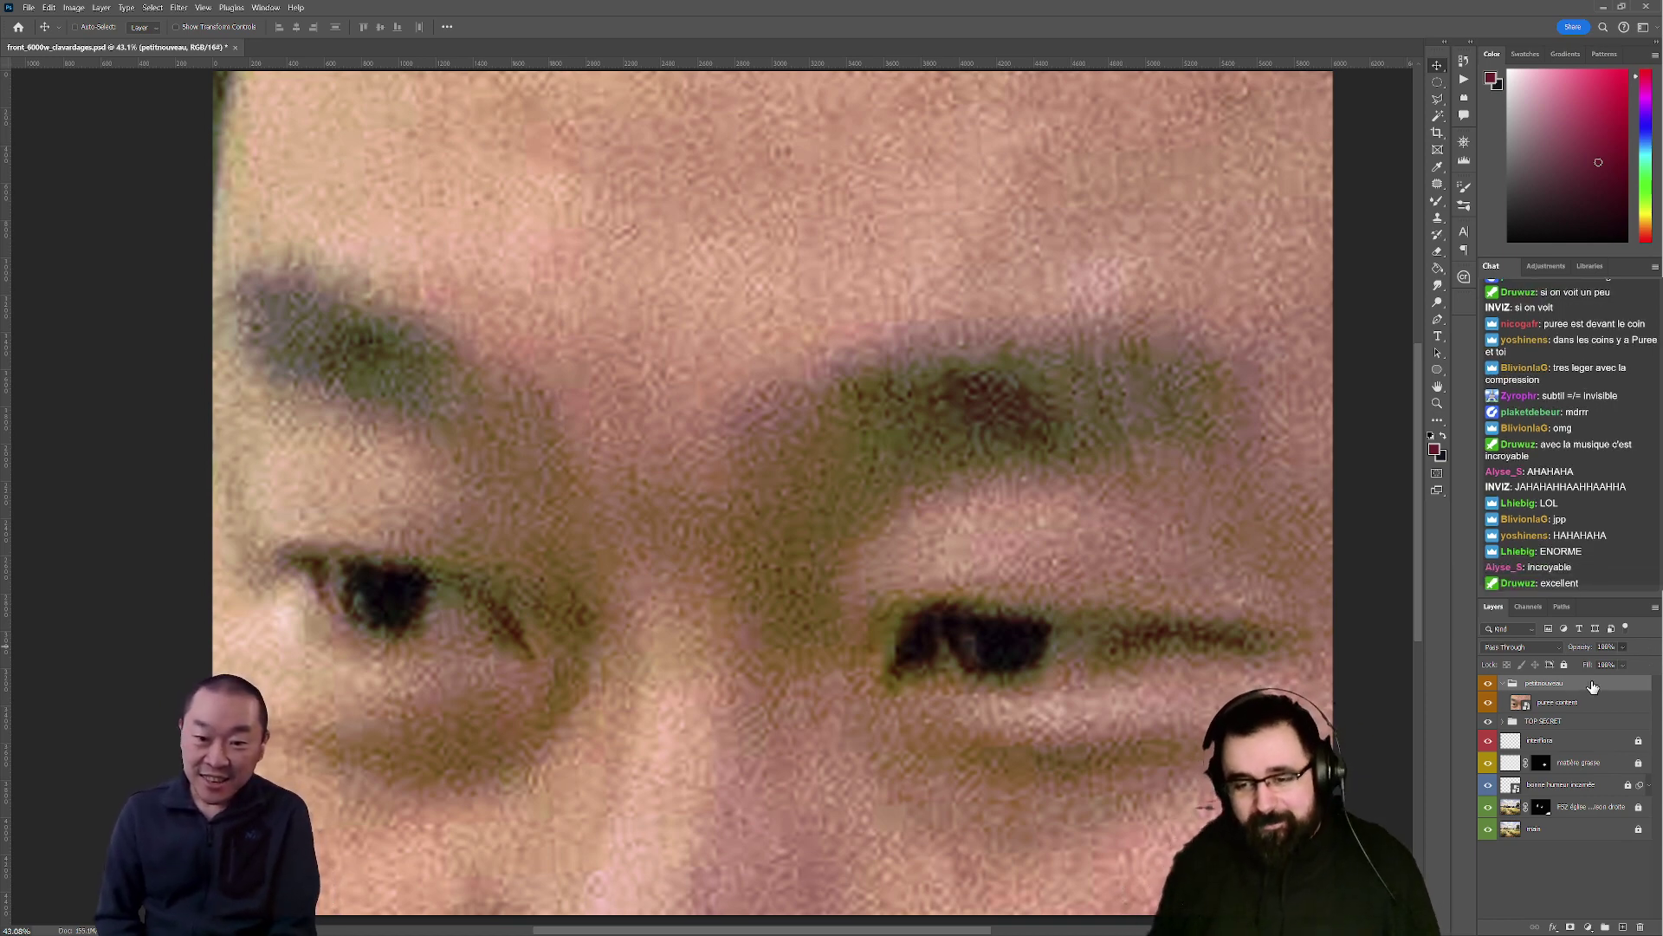
- Lower the petitnouveau group's opacity to 4%
key(4)
key(5)
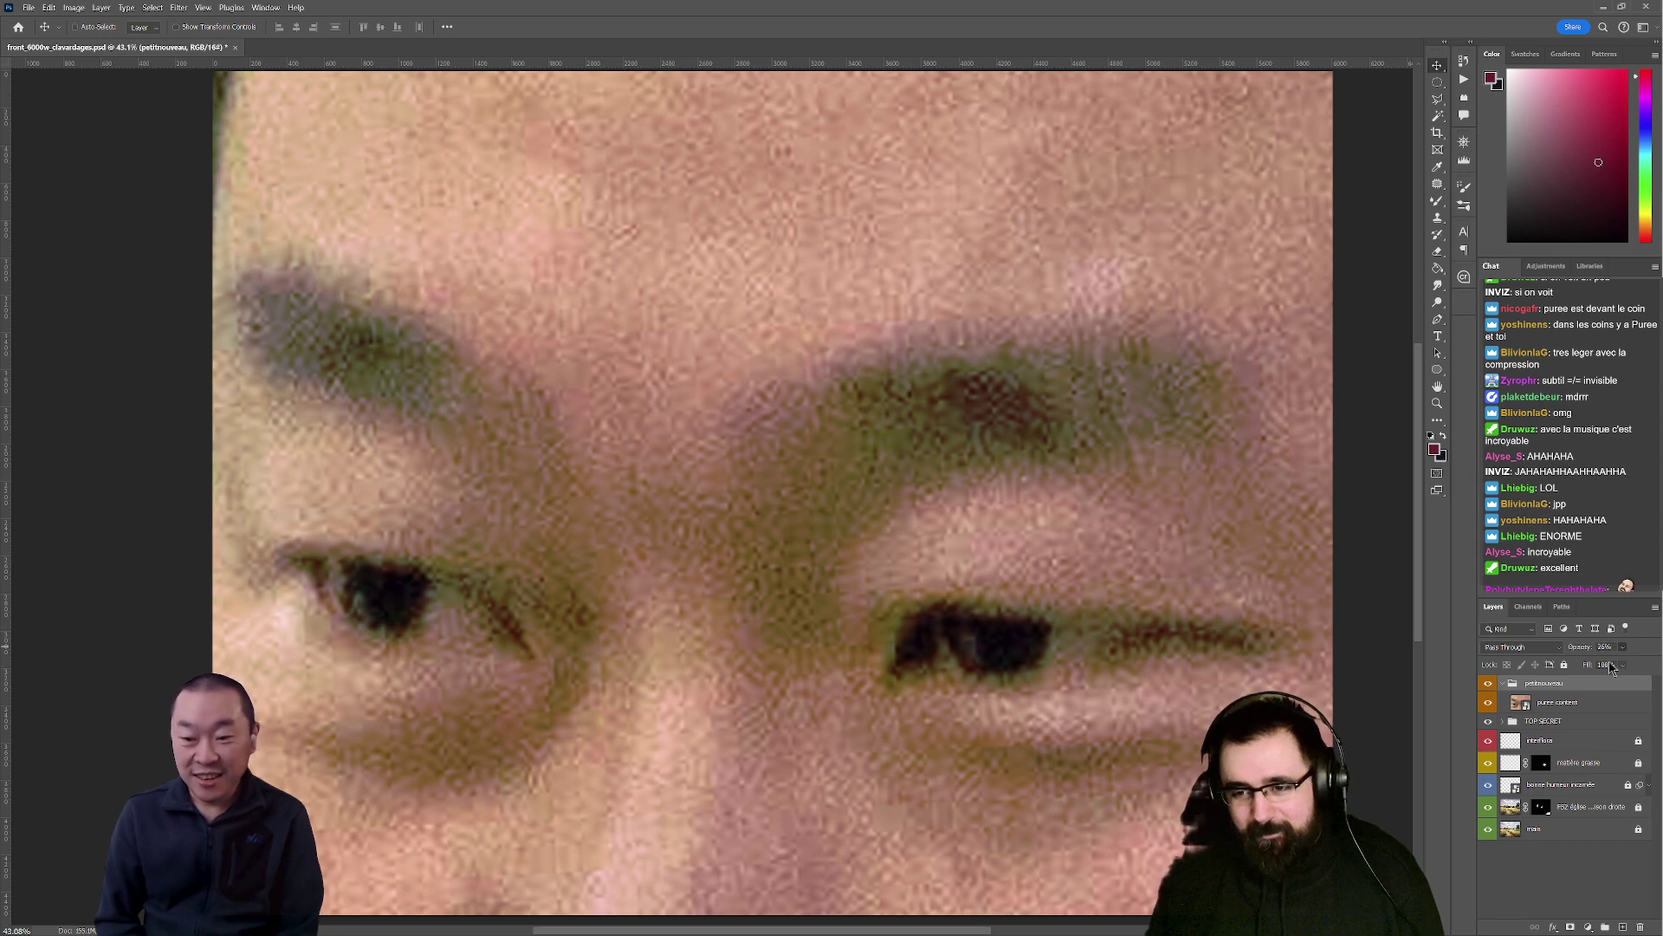
key(0)
key(4)
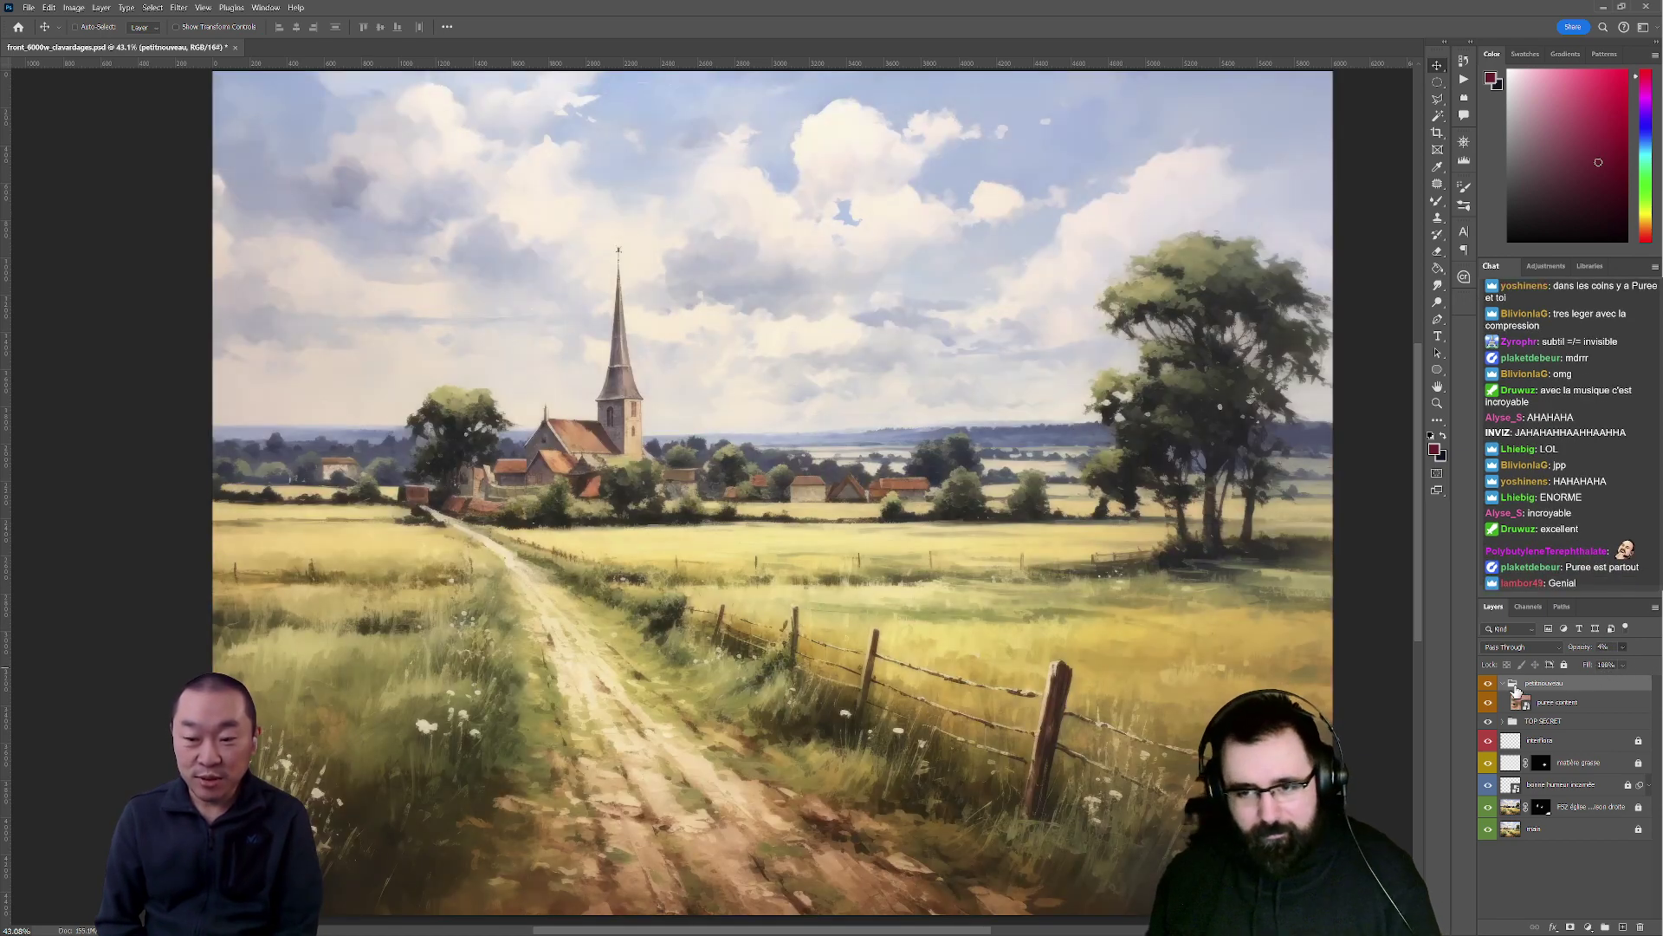
- Reselect the petitnouveau group, fade its opacity up to nearly full, and set it back to 10%
click(1538, 877)
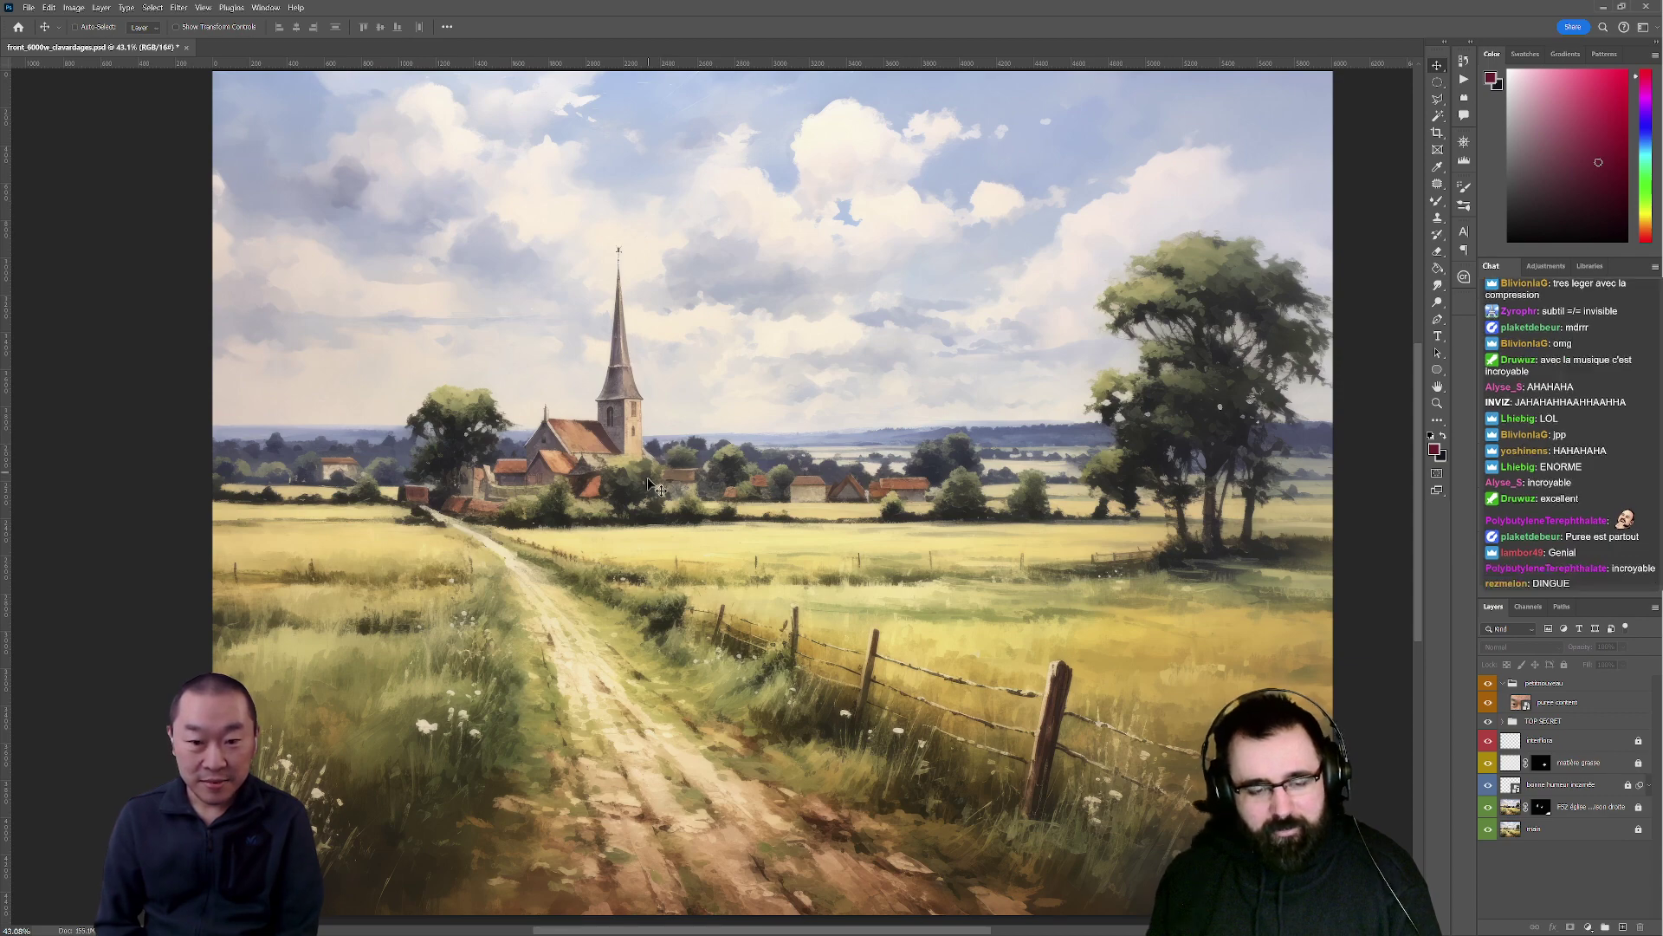
click(1546, 684)
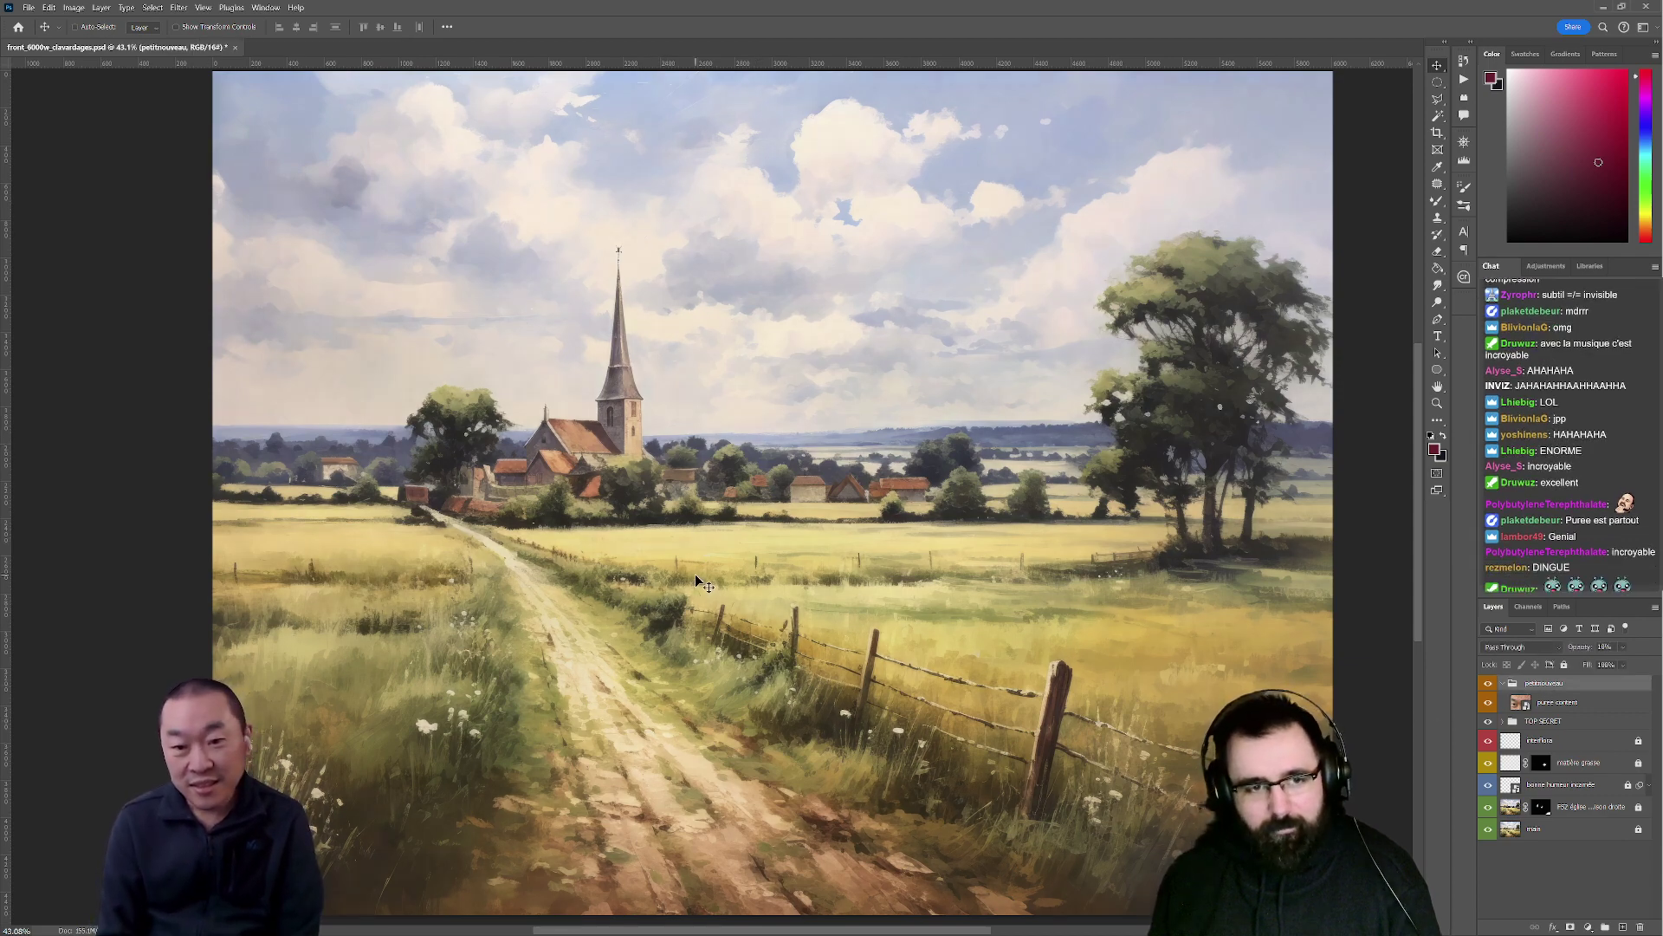
key(5)
key(7)
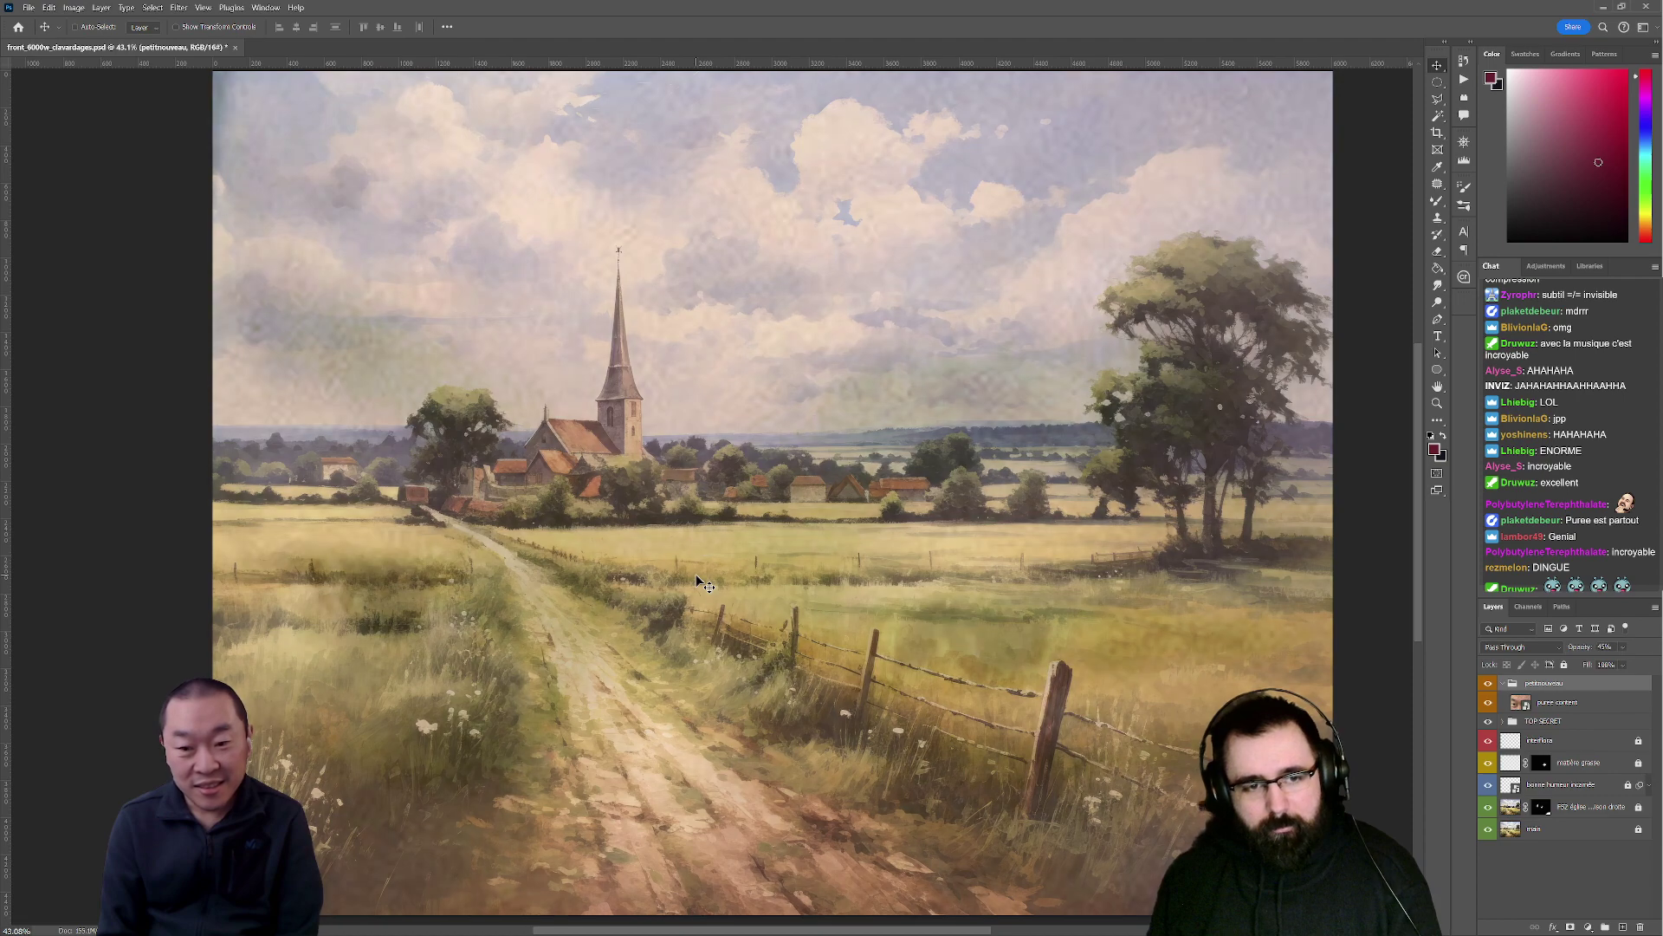
key(8)
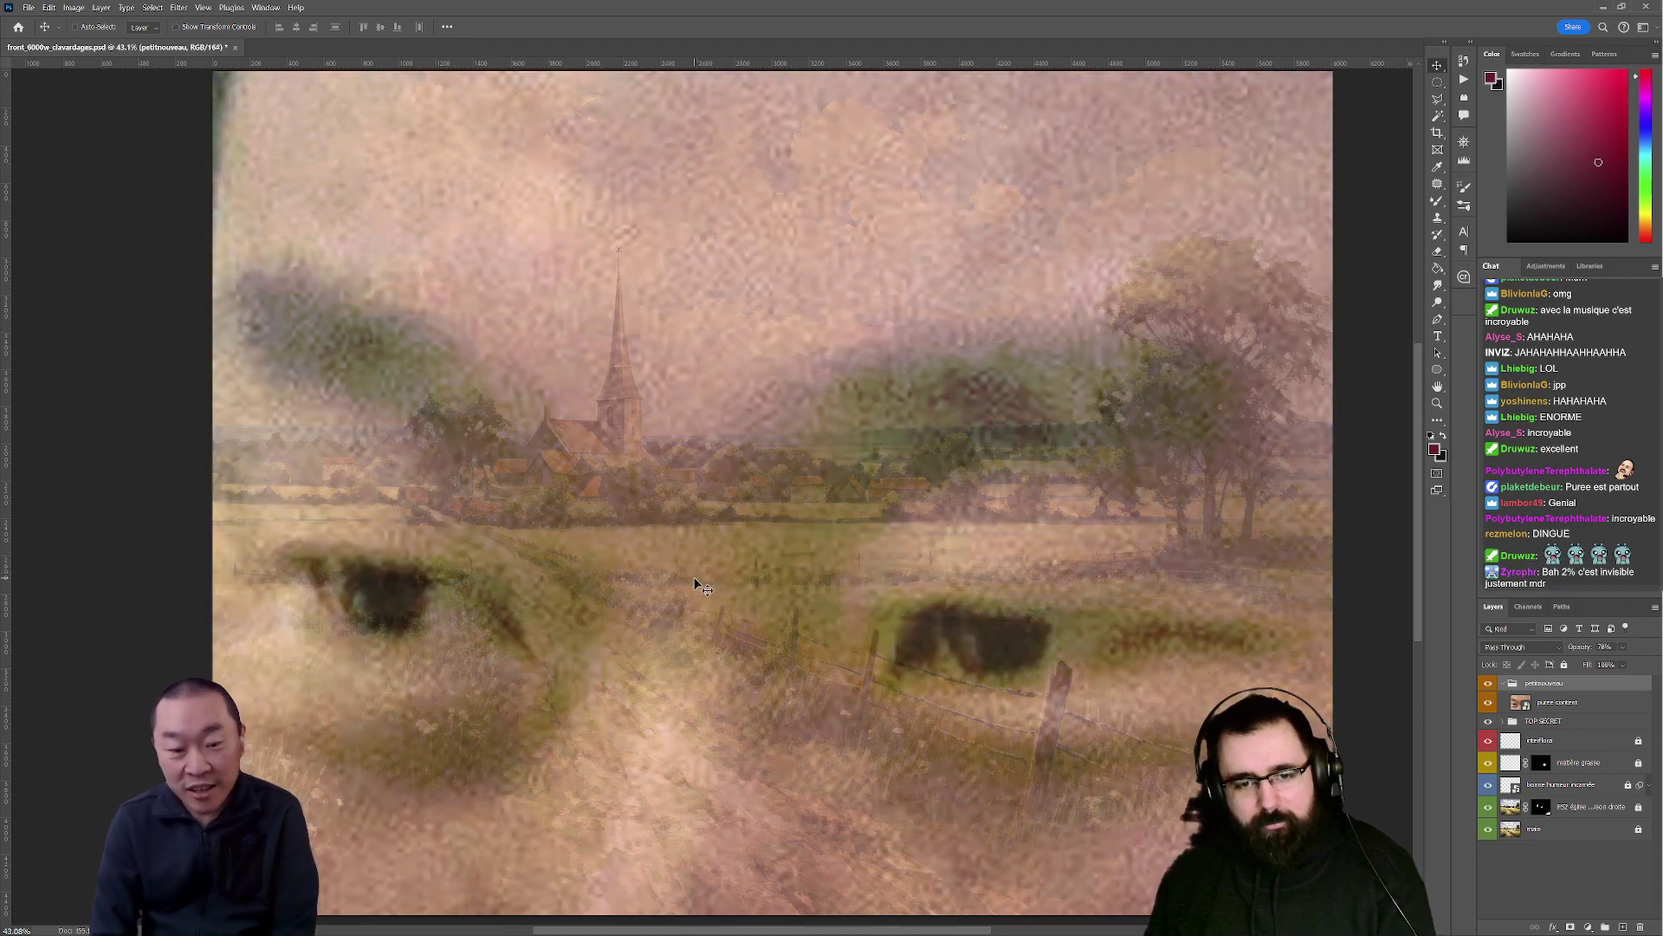
key(9)
key(8)
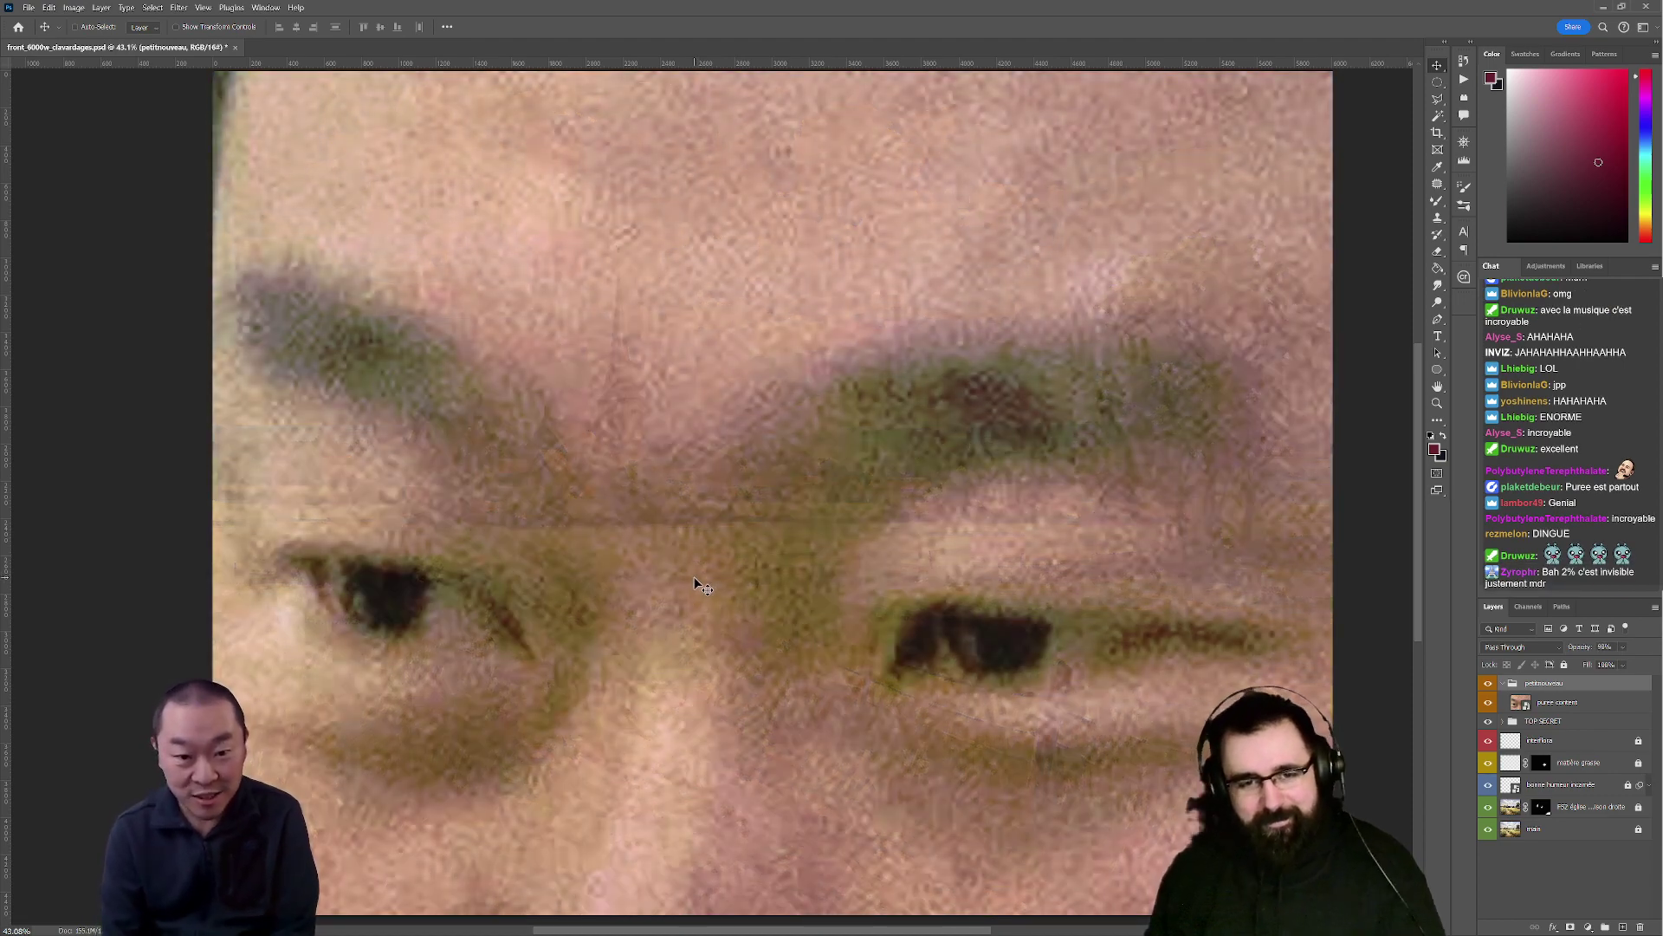
key(1)
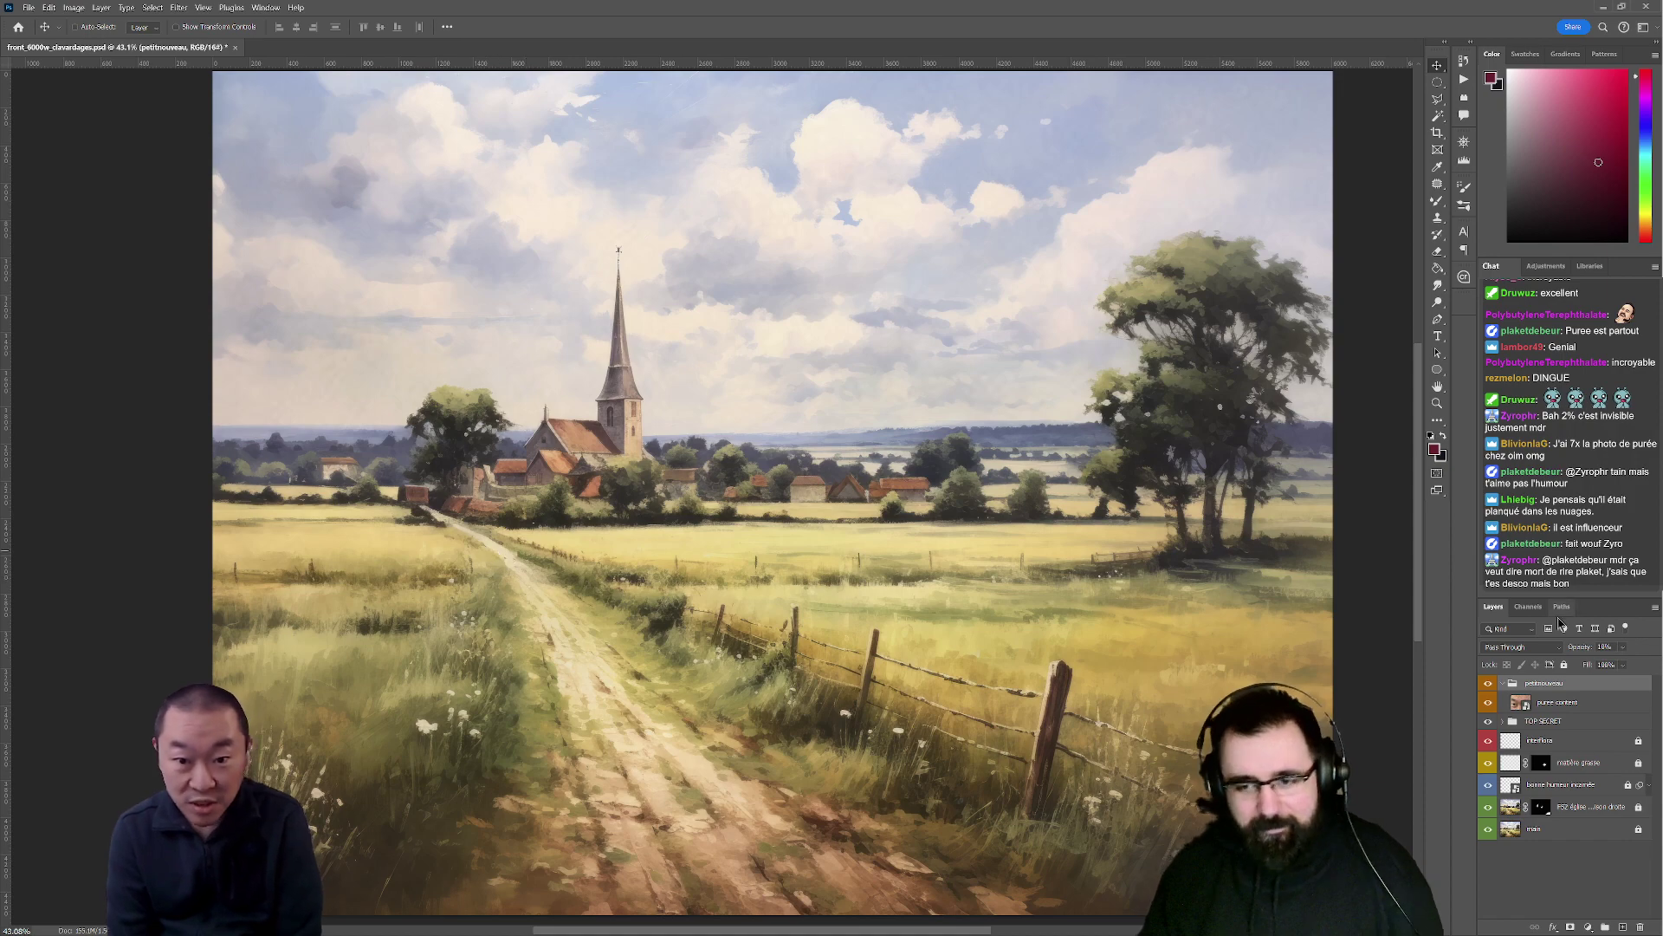
- Increase the petitnouveau group's opacity in stages to 100%
key(2)
key(5)
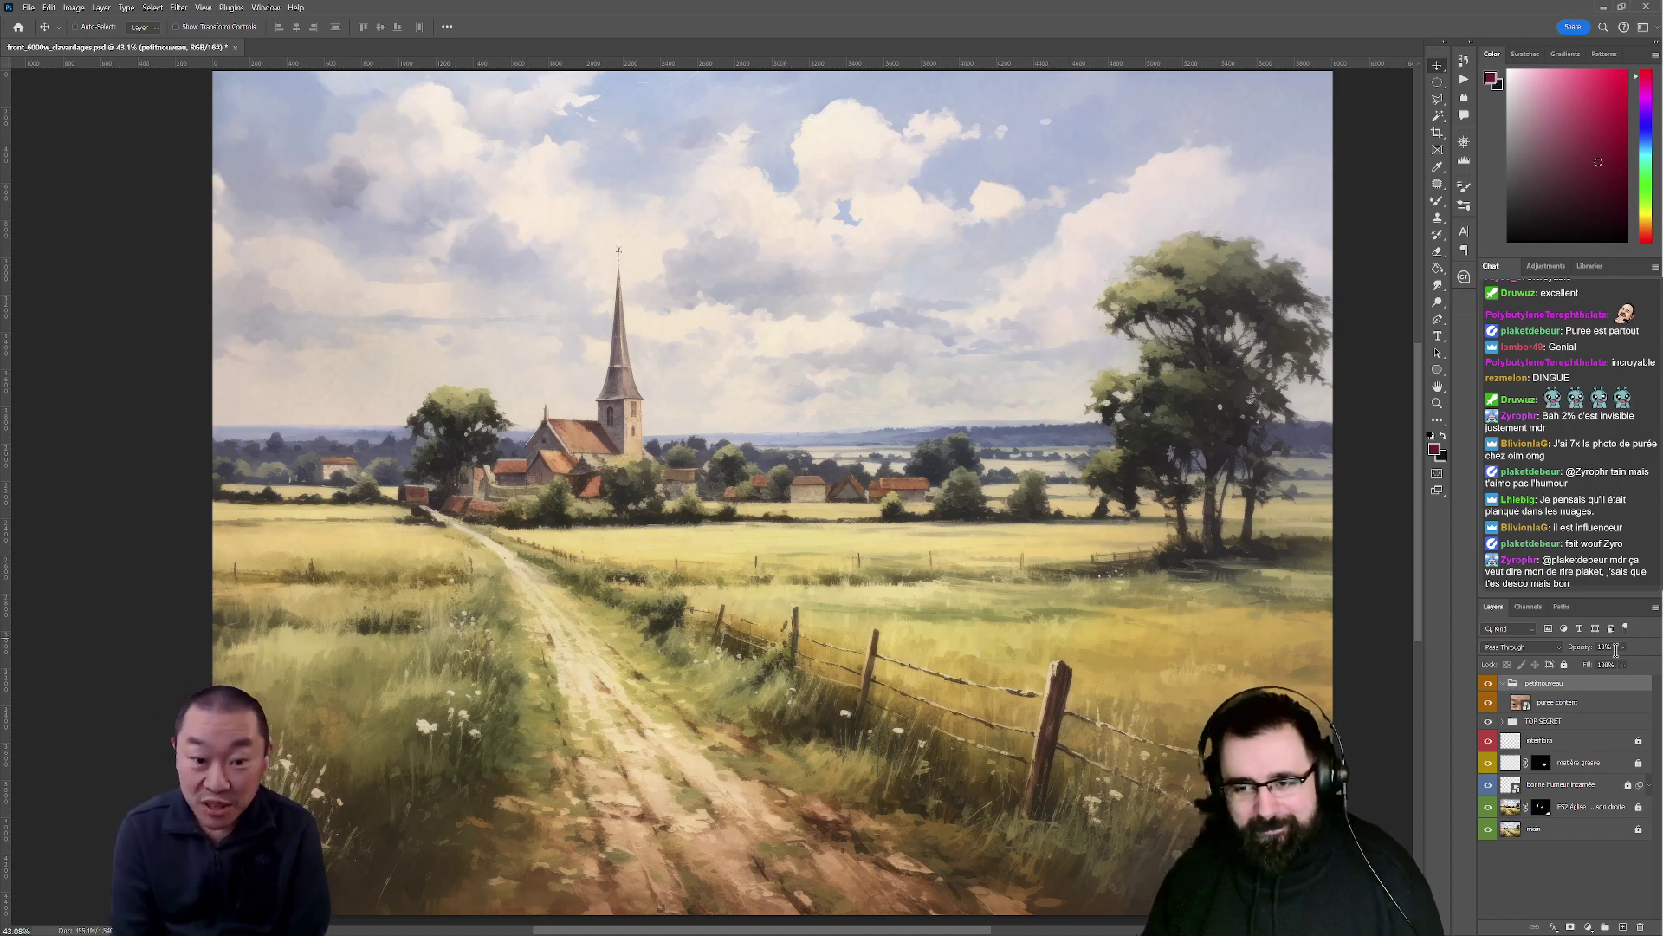
key(5)
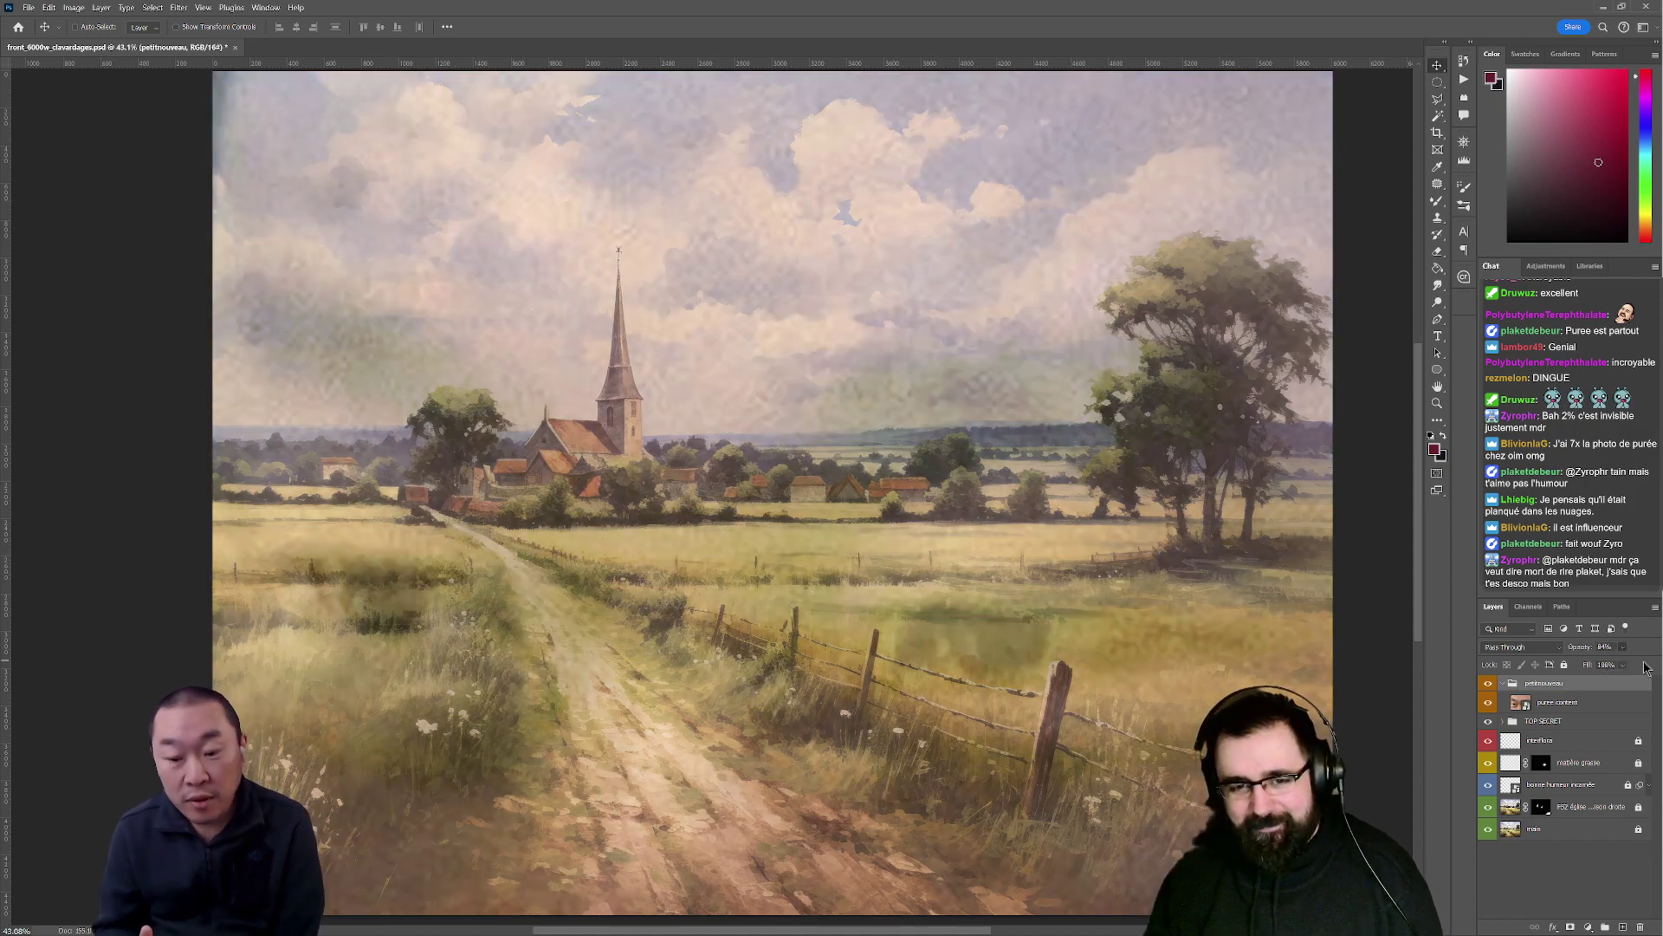
key(0)
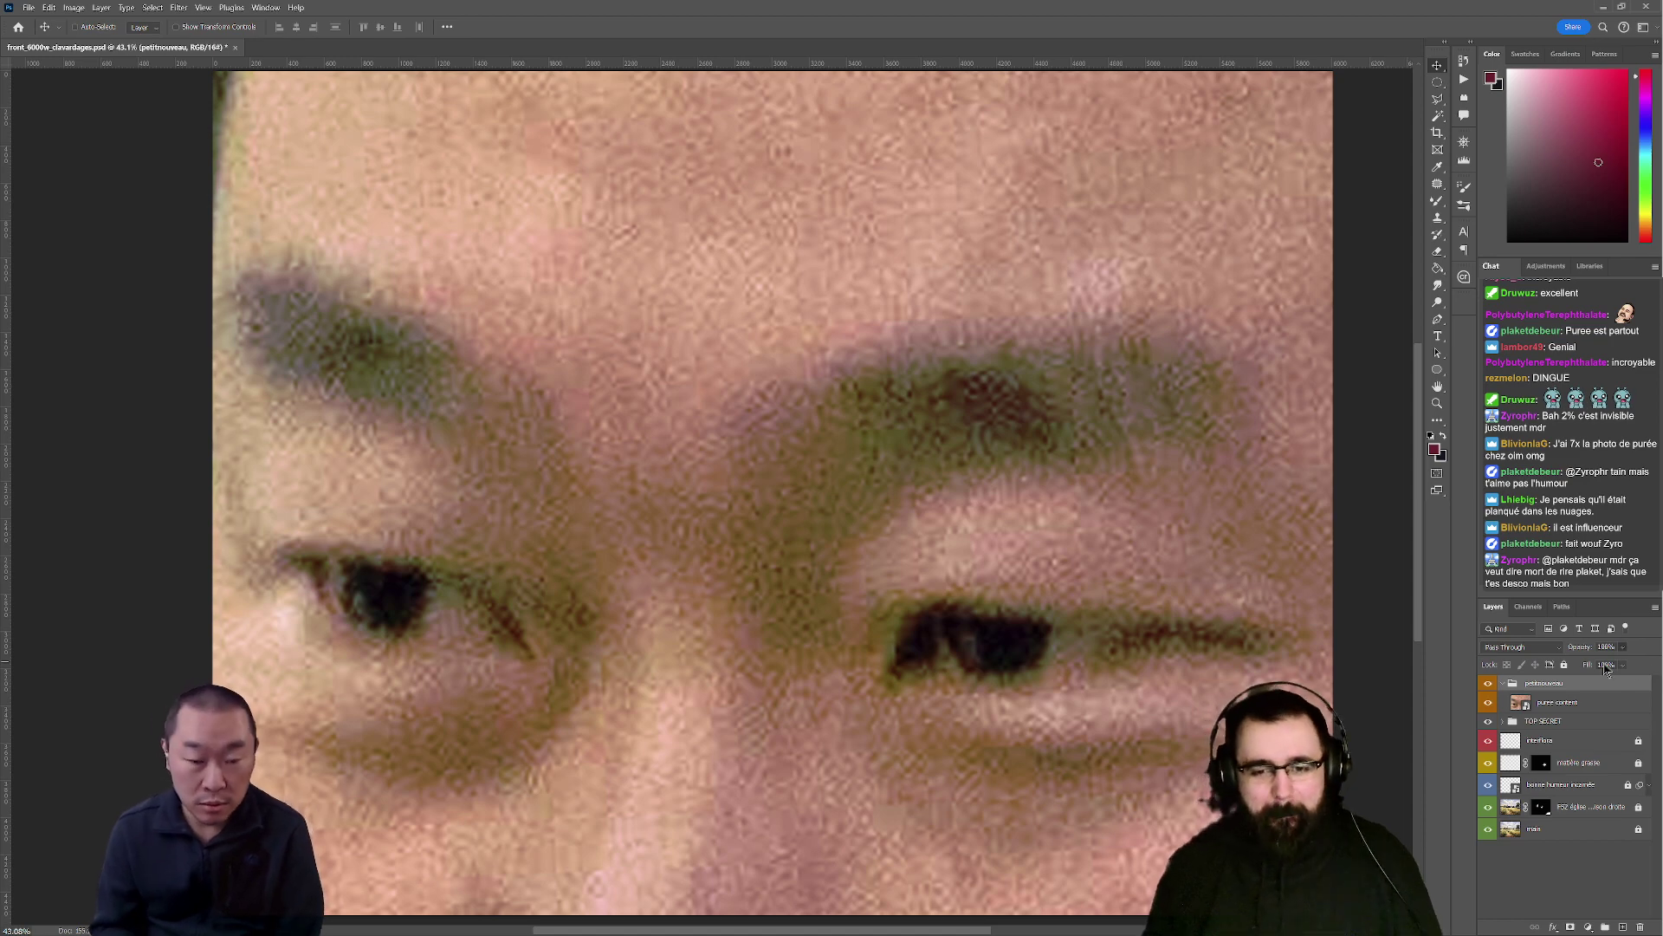